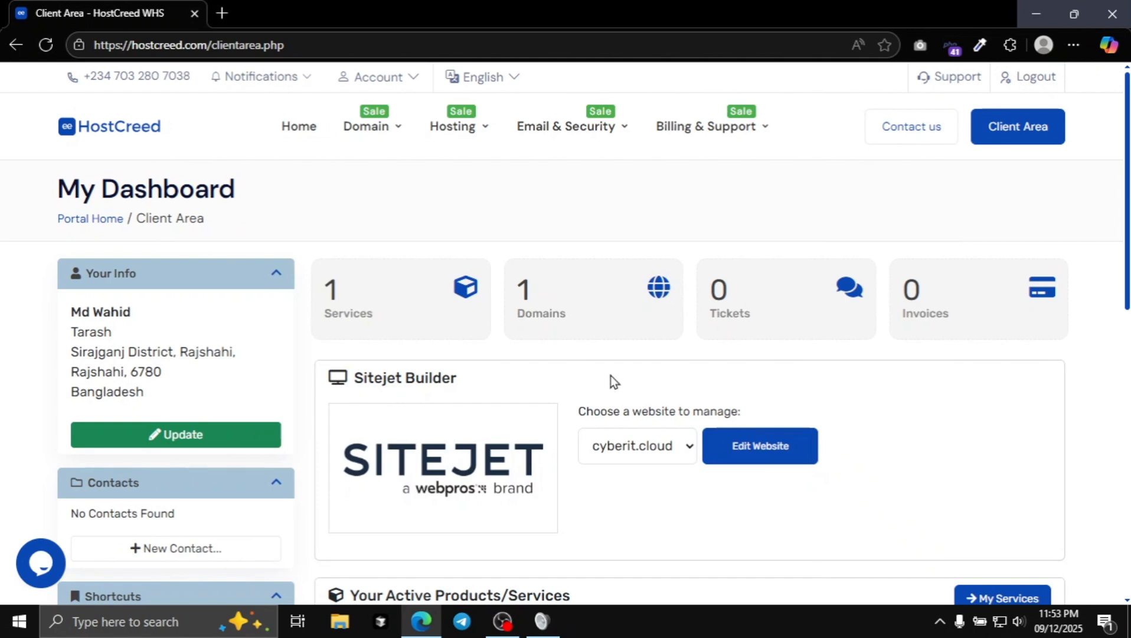
Open the active CloudFlex service for cyberit.cloud and log in to its cPanel.
{"action": "left_click", "coordinate": [370, 306]}
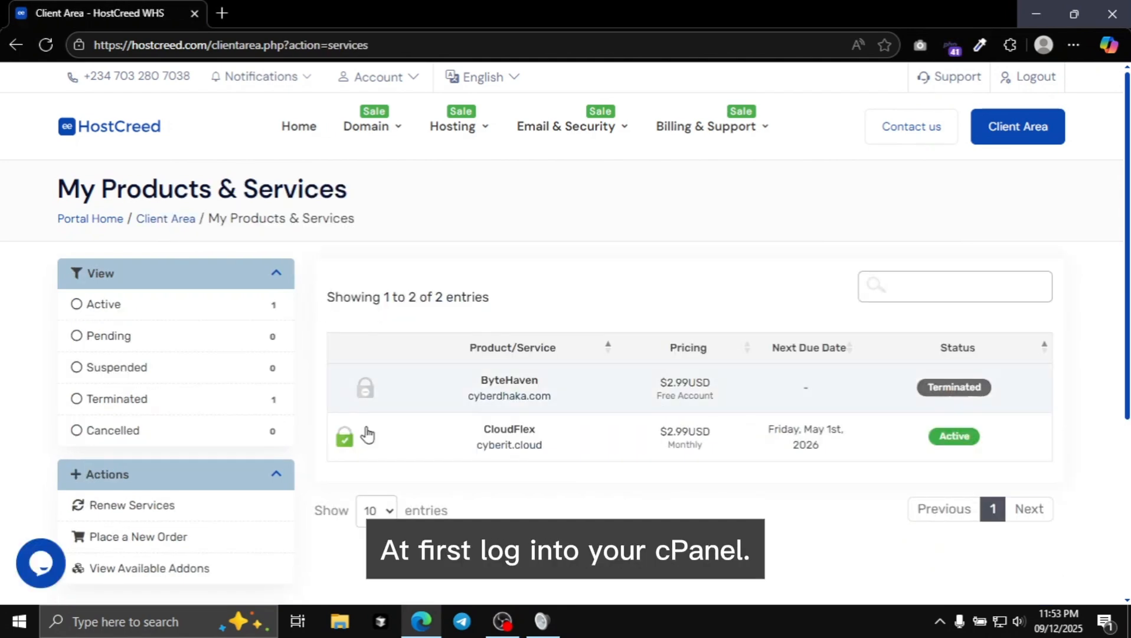
{"action": "left_click", "coordinate": [413, 438]}
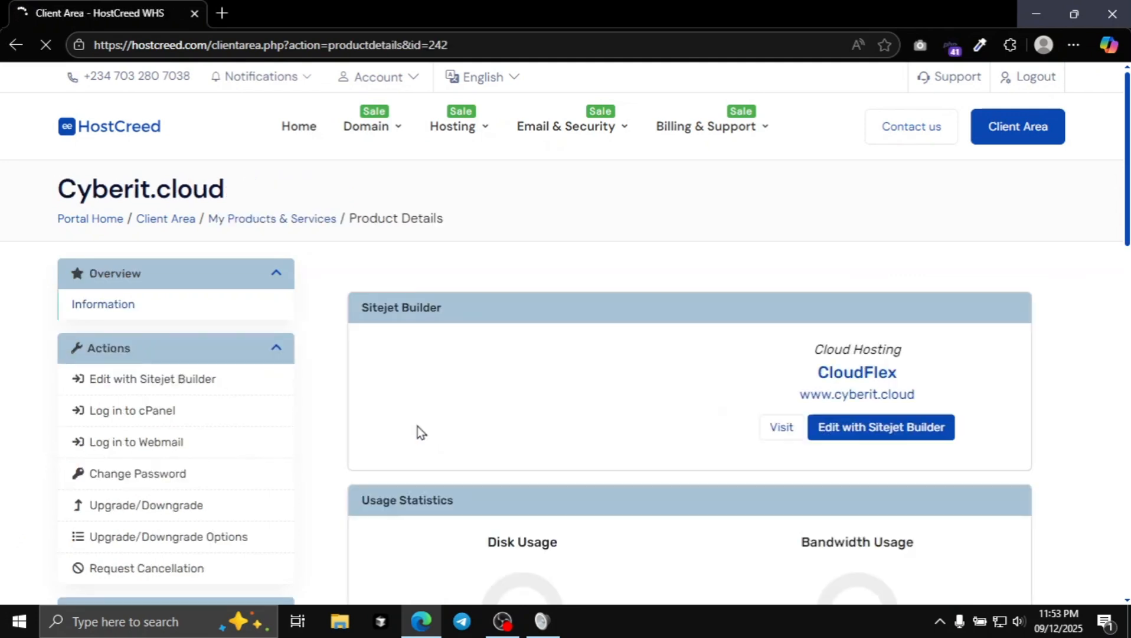
{"action": "left_click", "coordinate": [167, 413]}
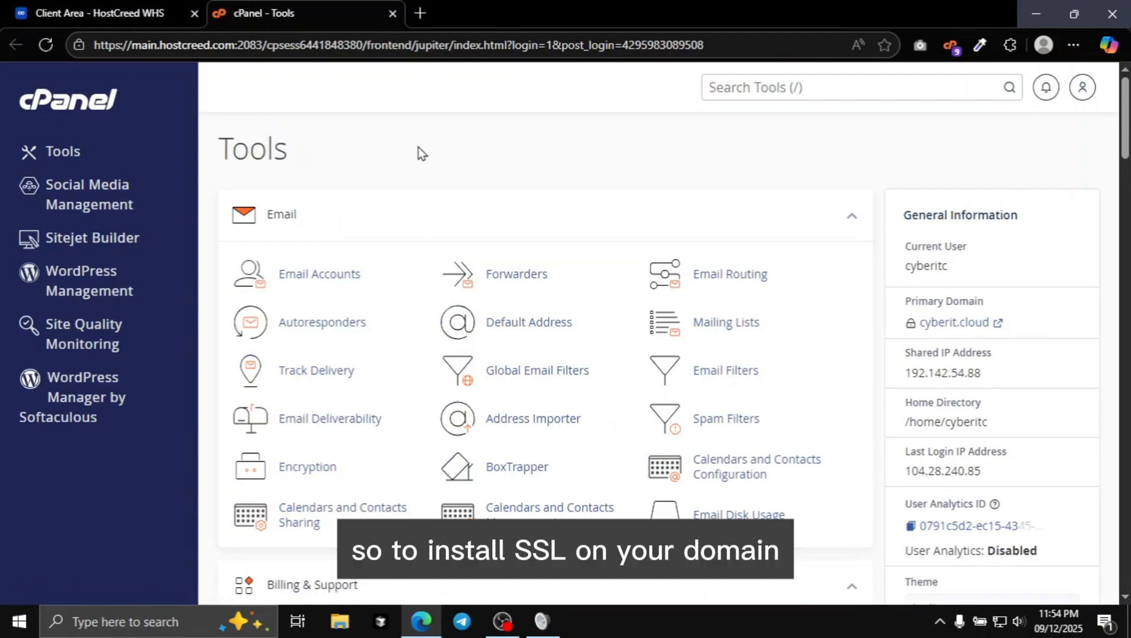
Find the Security section among the cPanel tools and open Lets Encrypt SSL.
{"action": "scroll", "coordinate": [419, 145], "scroll_direction": "down", "scroll_amount": 20}
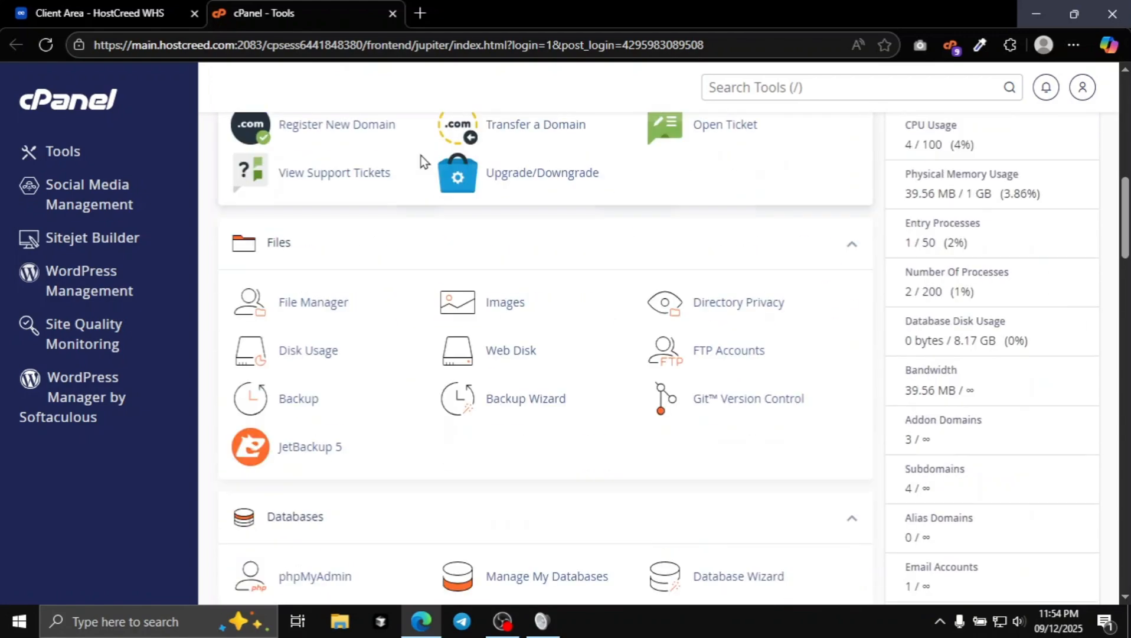
{"action": "scroll", "coordinate": [400, 212], "scroll_direction": "down", "scroll_amount": 8}
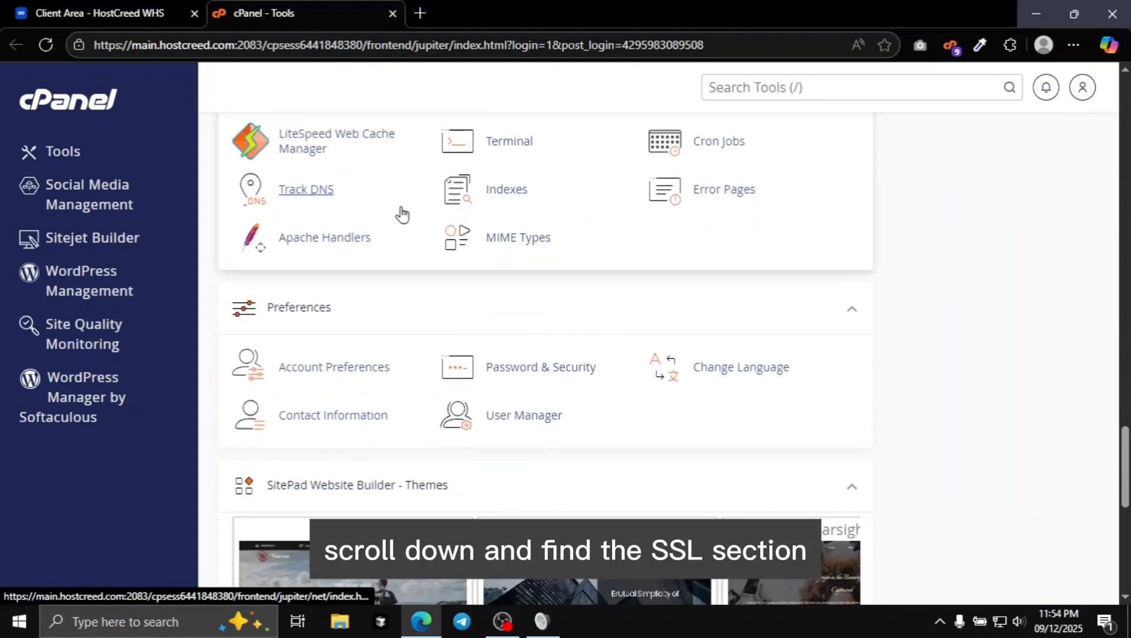
{"action": "scroll", "coordinate": [400, 219], "scroll_direction": "up", "scroll_amount": 12}
{"action": "scroll", "coordinate": [389, 269], "scroll_direction": "up", "scroll_amount": 10}
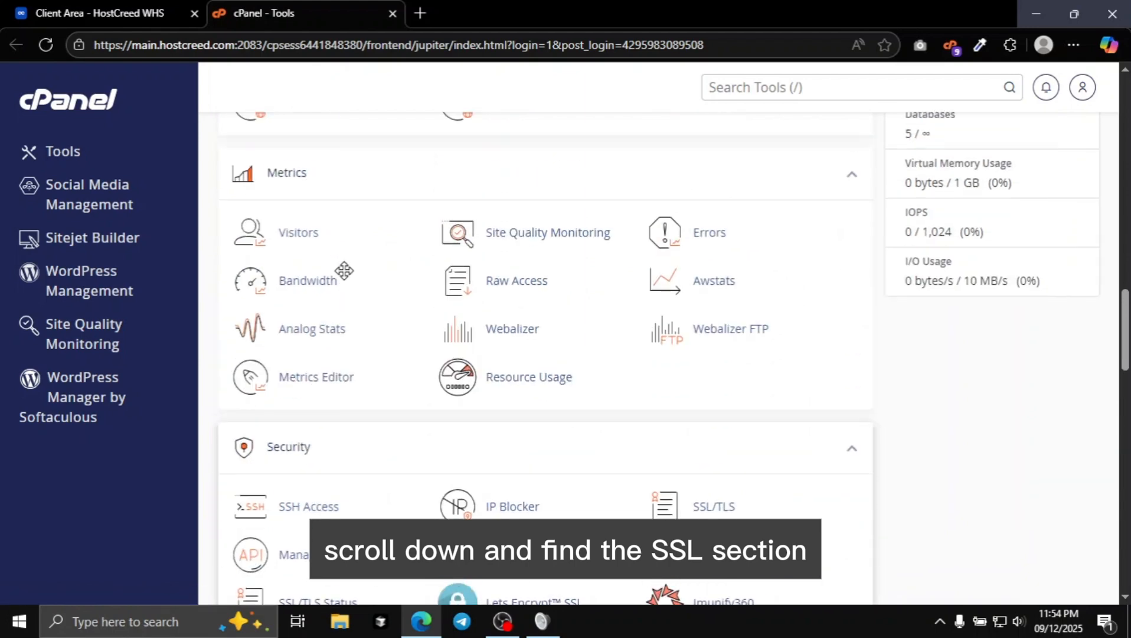
{"action": "scroll", "coordinate": [351, 279], "scroll_direction": "down", "scroll_amount": 10}
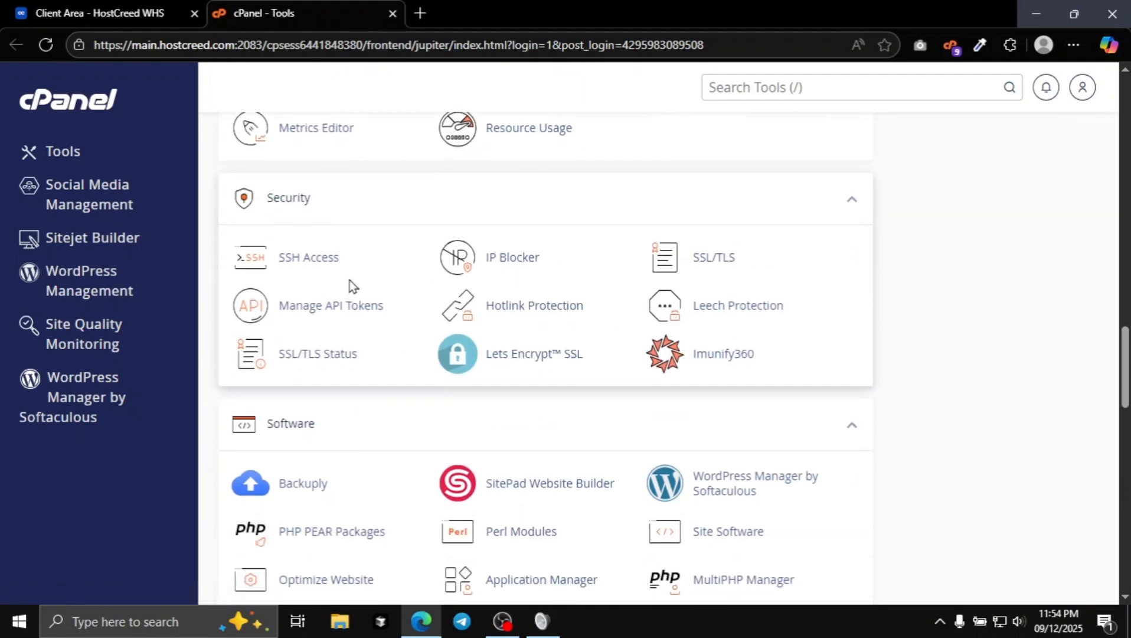
{"action": "left_click", "coordinate": [854, 199]}
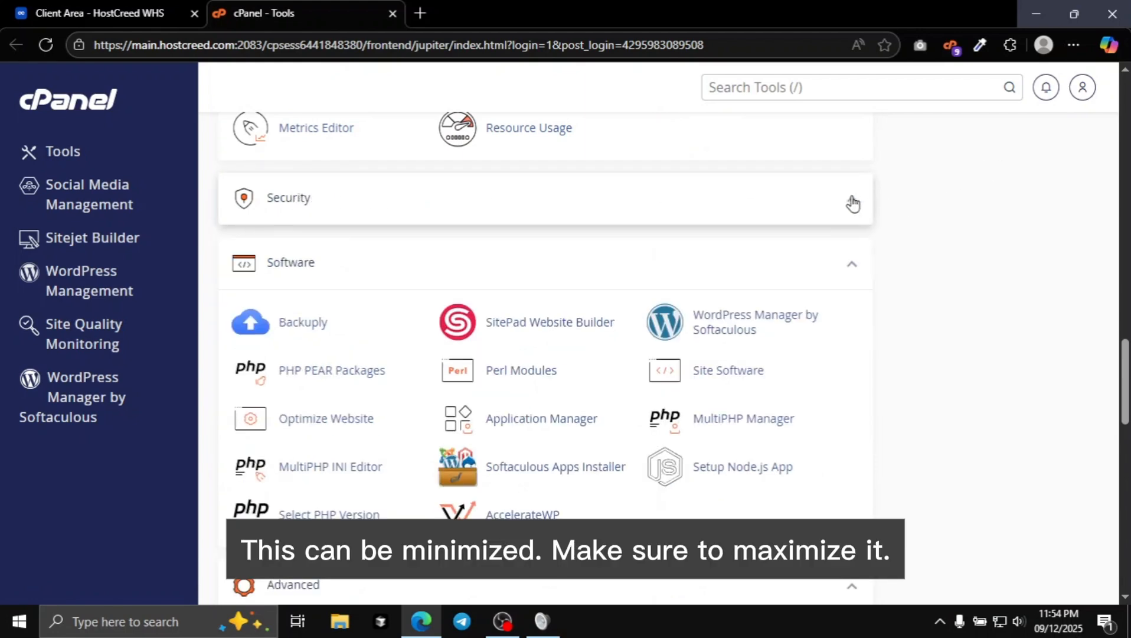
{"action": "left_click", "coordinate": [852, 200]}
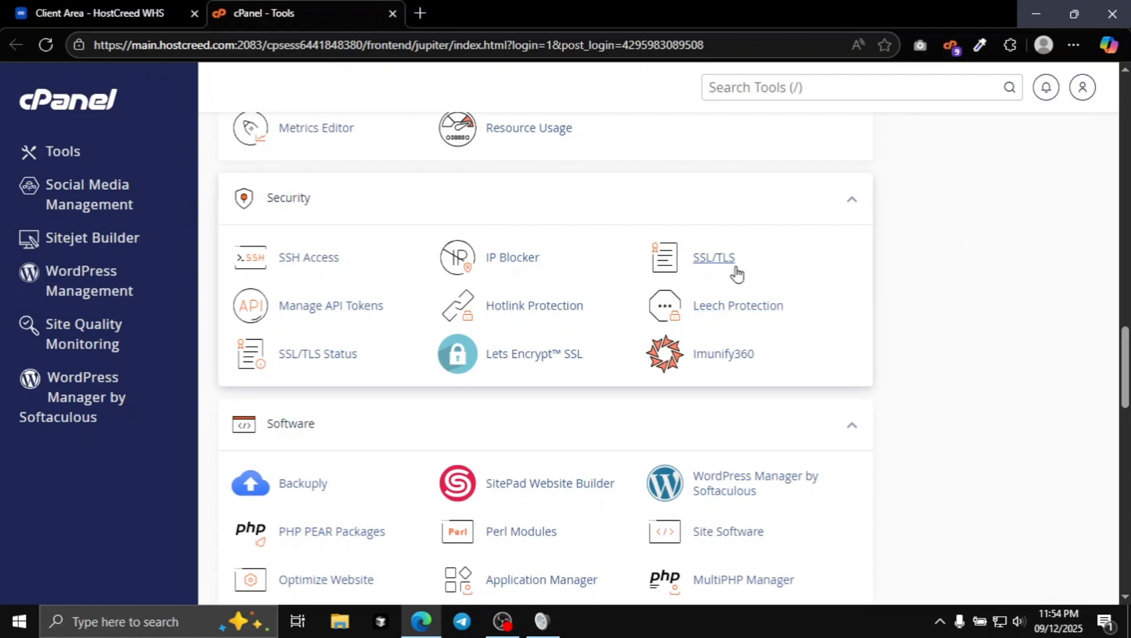
{"action": "left_click", "coordinate": [549, 357]}
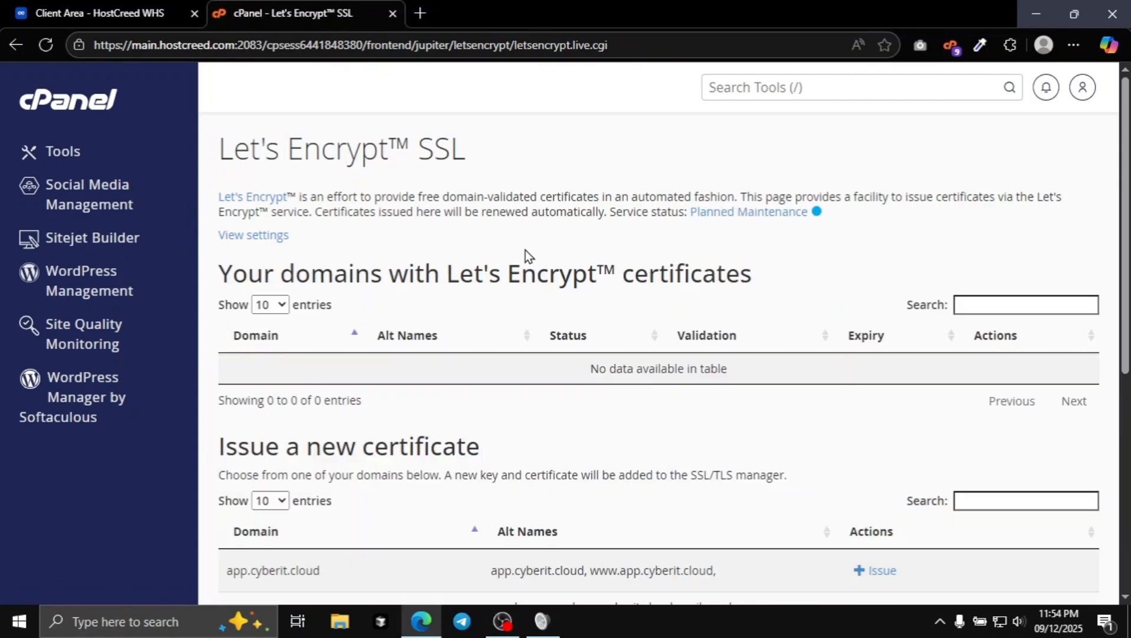
Start issuing a new Let's Encrypt certificate for the domain cnode.pw.
{"action": "scroll", "coordinate": [528, 252], "scroll_direction": "down", "scroll_amount": 5}
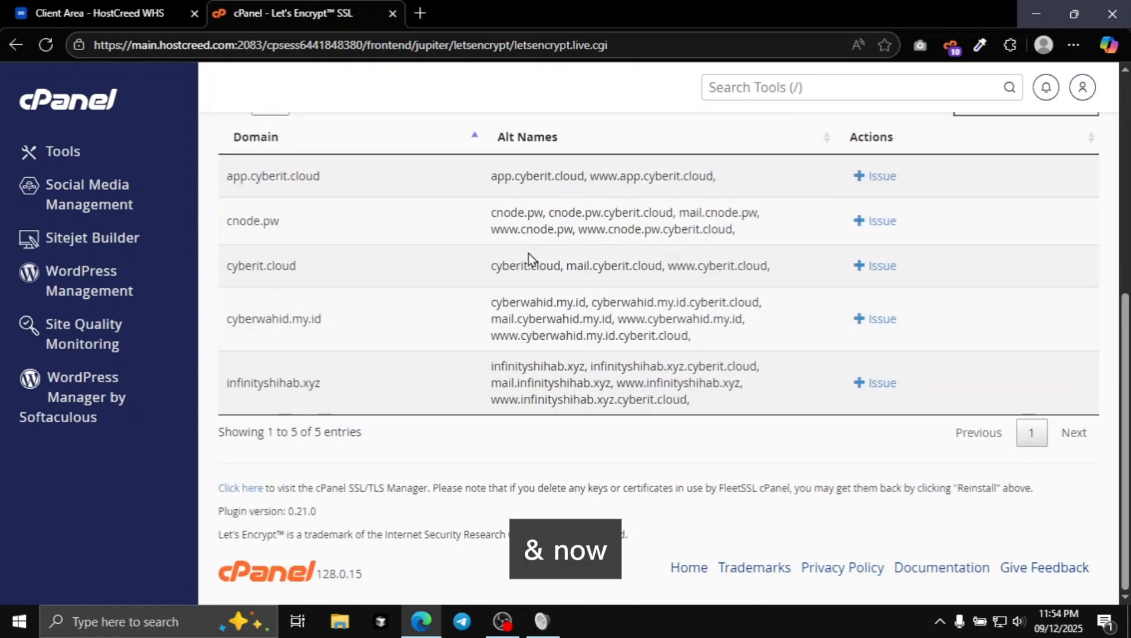
{"action": "scroll", "coordinate": [528, 254], "scroll_direction": "up", "scroll_amount": 5}
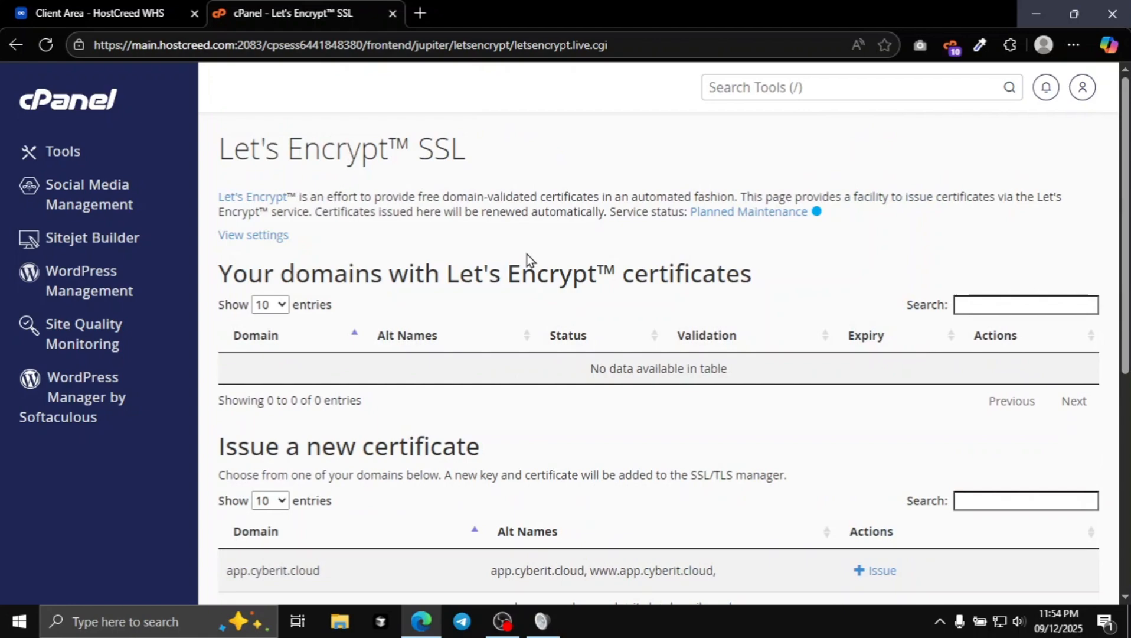
{"action": "scroll", "coordinate": [527, 253], "scroll_direction": "down", "scroll_amount": 4}
{"action": "scroll", "coordinate": [489, 254], "scroll_direction": "down", "scroll_amount": 2}
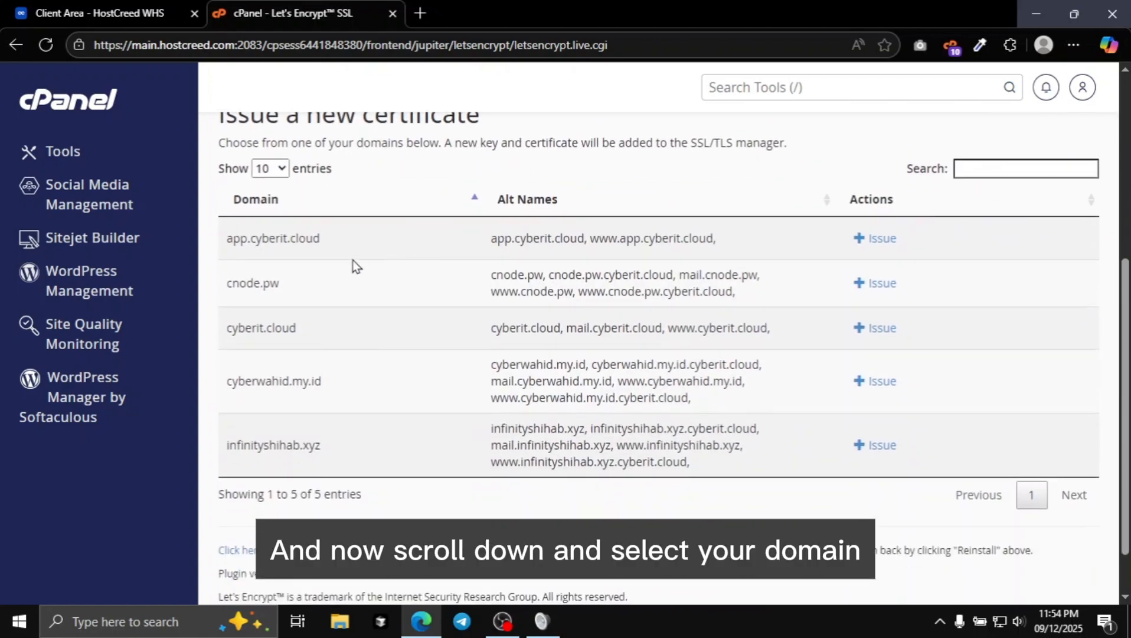
{"action": "scroll", "coordinate": [353, 261], "scroll_direction": "up", "scroll_amount": 5}
{"action": "scroll", "coordinate": [360, 266], "scroll_direction": "down", "scroll_amount": 5}
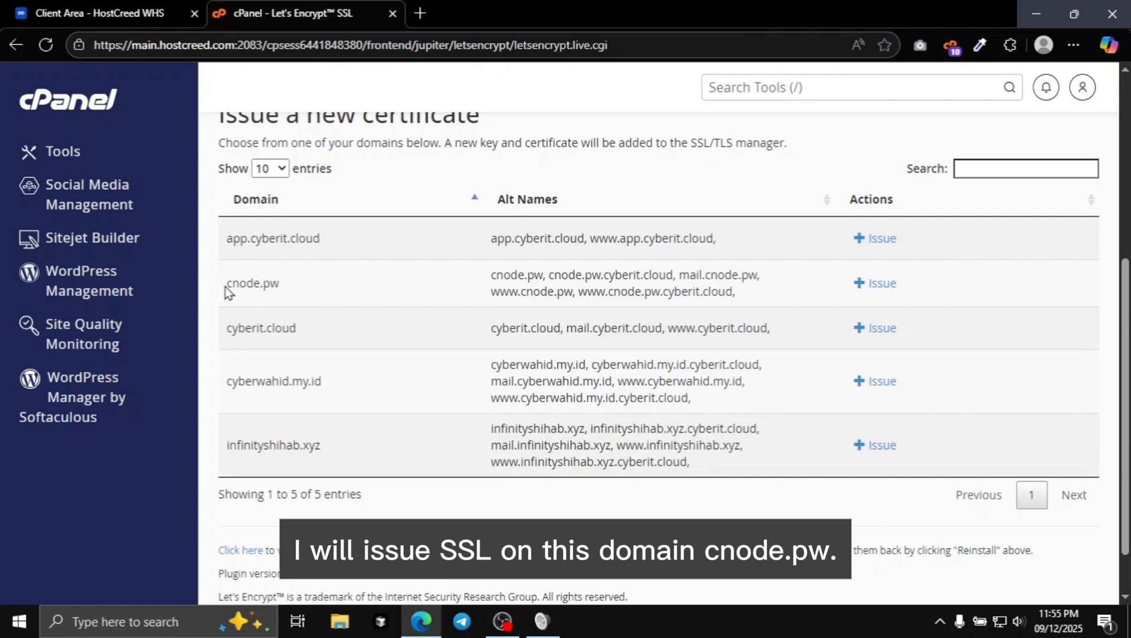
{"action": "left_click_drag", "start_coordinate": [230, 284], "coordinate": [351, 292]}
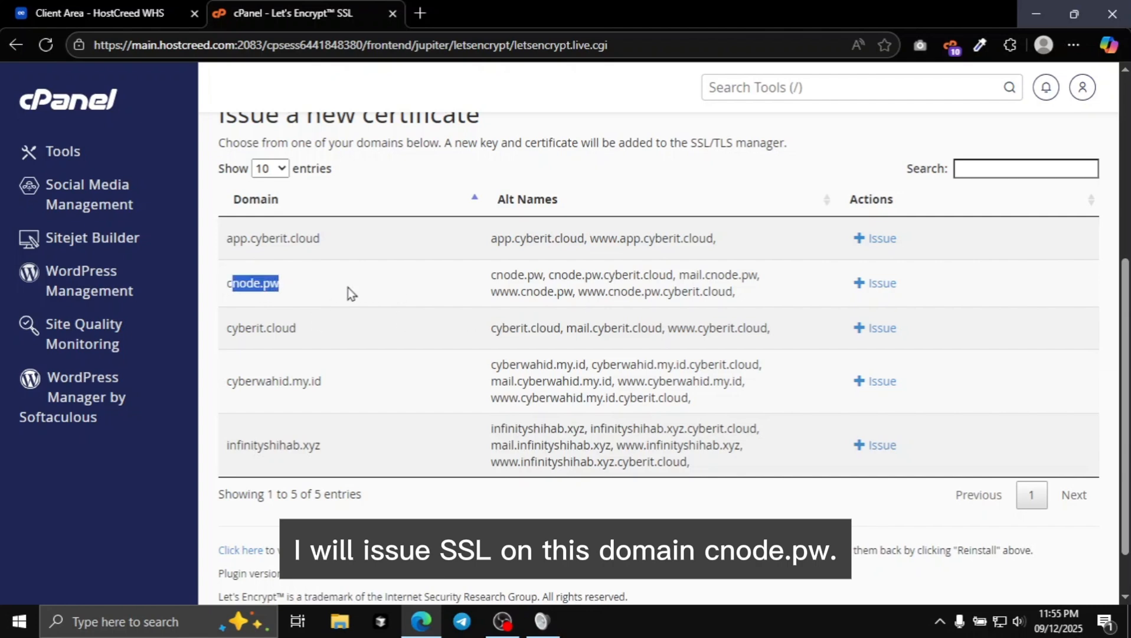
{"action": "left_click", "coordinate": [317, 289]}
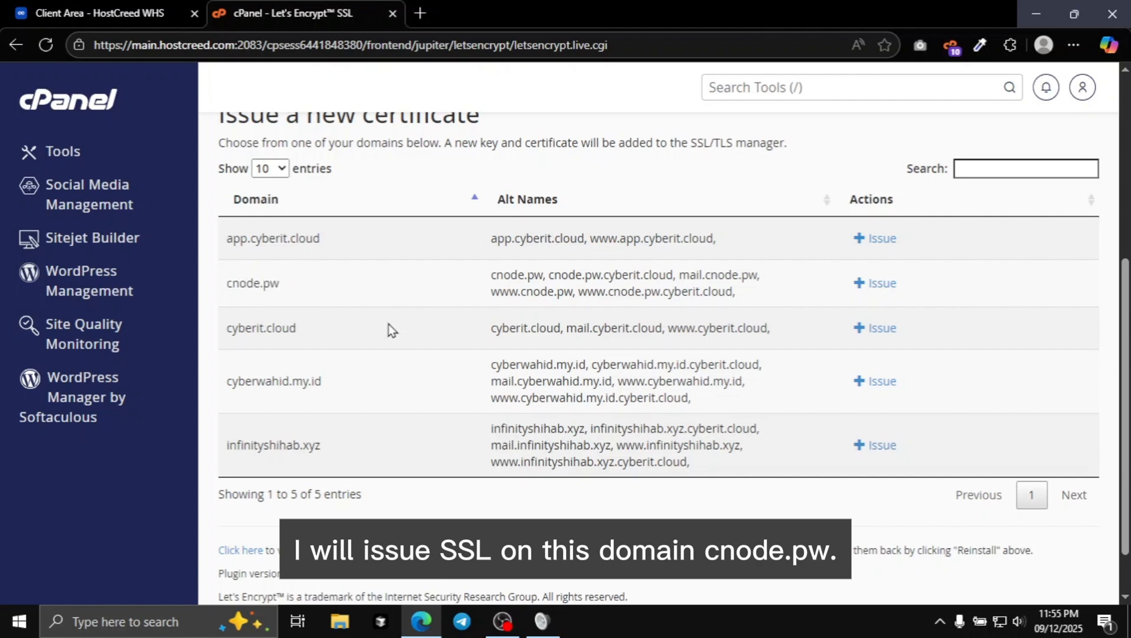
{"action": "left_click", "coordinate": [878, 284]}
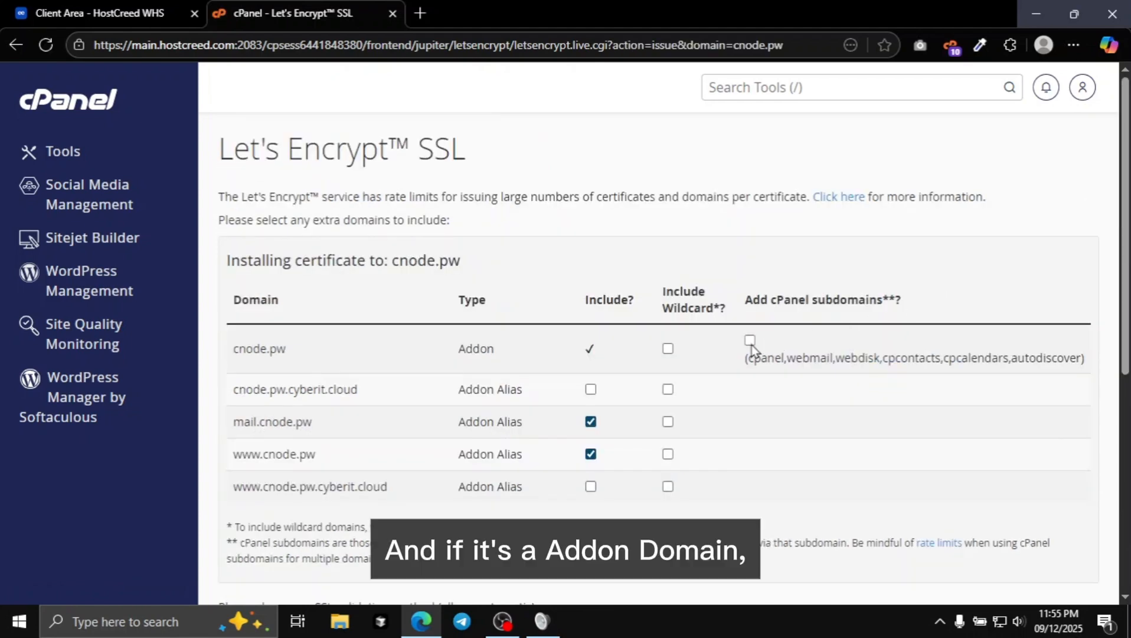
Add the cPanel subdomains of cnode.pw to the certificate and leave its wildcard option off.
{"action": "scroll", "coordinate": [708, 342], "scroll_direction": "down", "scroll_amount": 4}
{"action": "scroll", "coordinate": [719, 342], "scroll_direction": "up", "scroll_amount": 4}
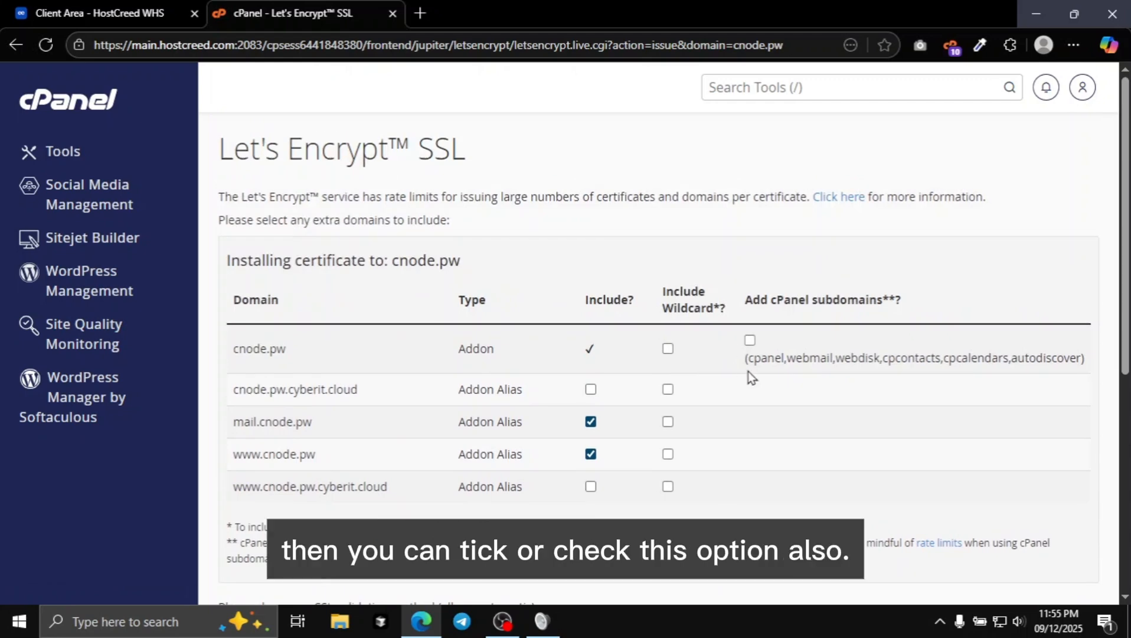
{"action": "left_click", "coordinate": [750, 340]}
{"action": "scroll", "coordinate": [678, 380], "scroll_direction": "down", "scroll_amount": 1}
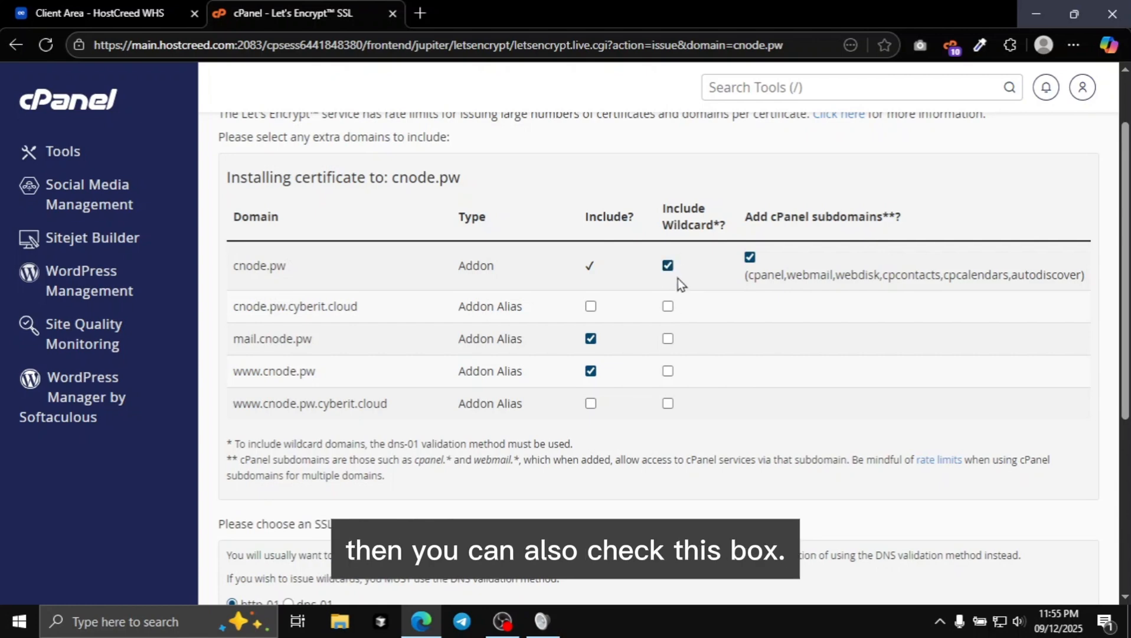
{"action": "left_click", "coordinate": [663, 267]}
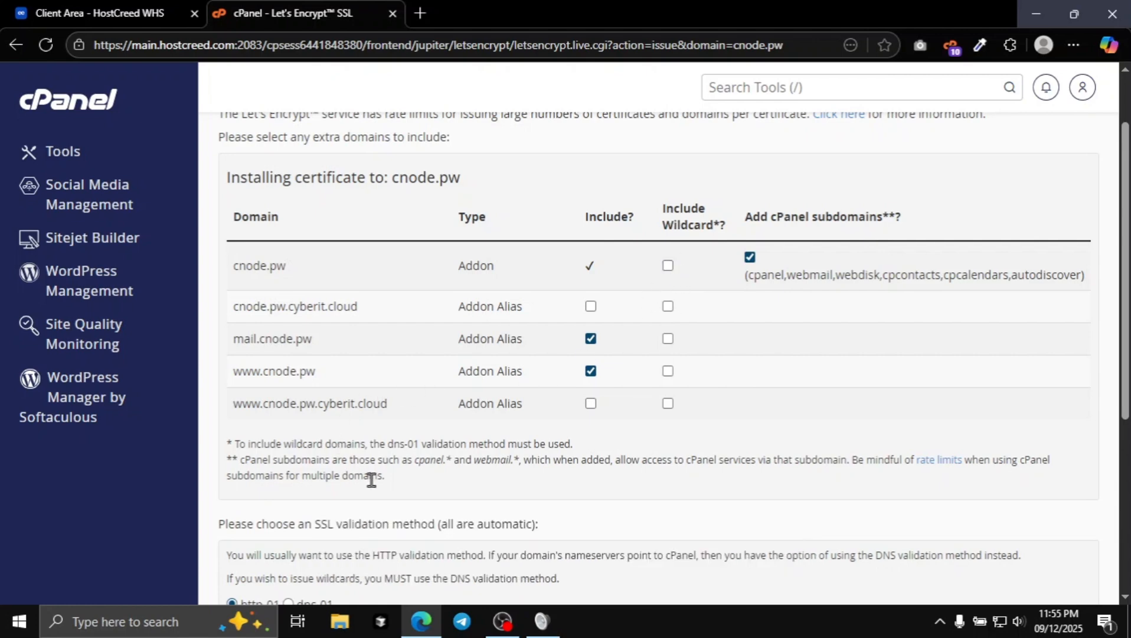
{"action": "scroll", "coordinate": [462, 401], "scroll_direction": "down", "scroll_amount": 3}
{"action": "scroll", "coordinate": [383, 402], "scroll_direction": "up", "scroll_amount": 3}
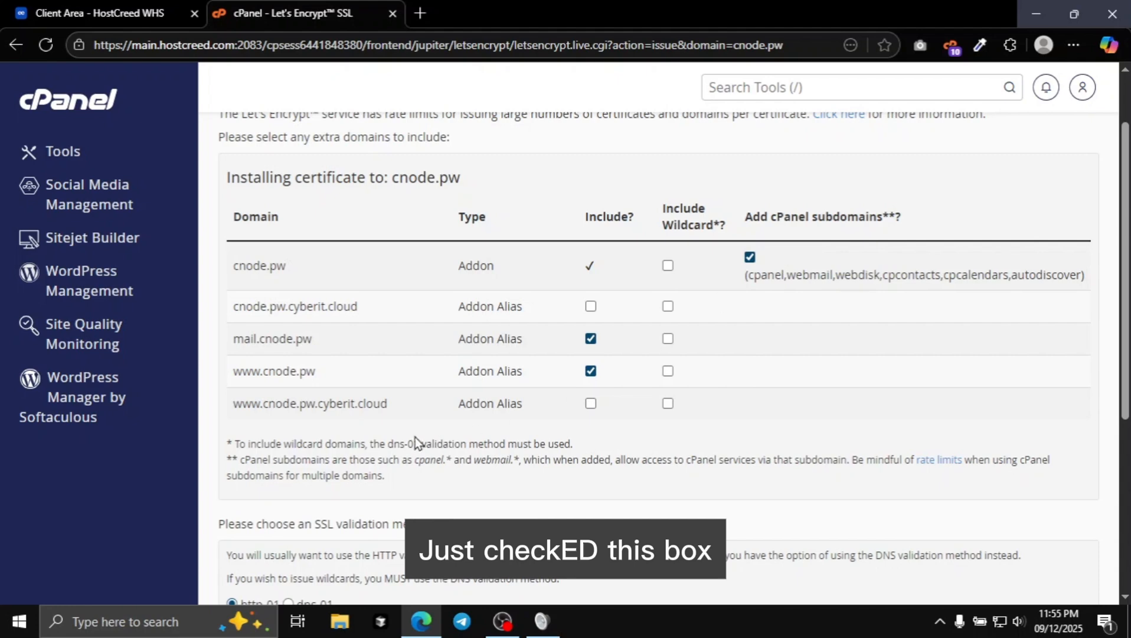
Issue the certificate with http-01 validation and the default RSA 2048-bit key type.
{"action": "scroll", "coordinate": [322, 427], "scroll_direction": "down", "scroll_amount": 4}
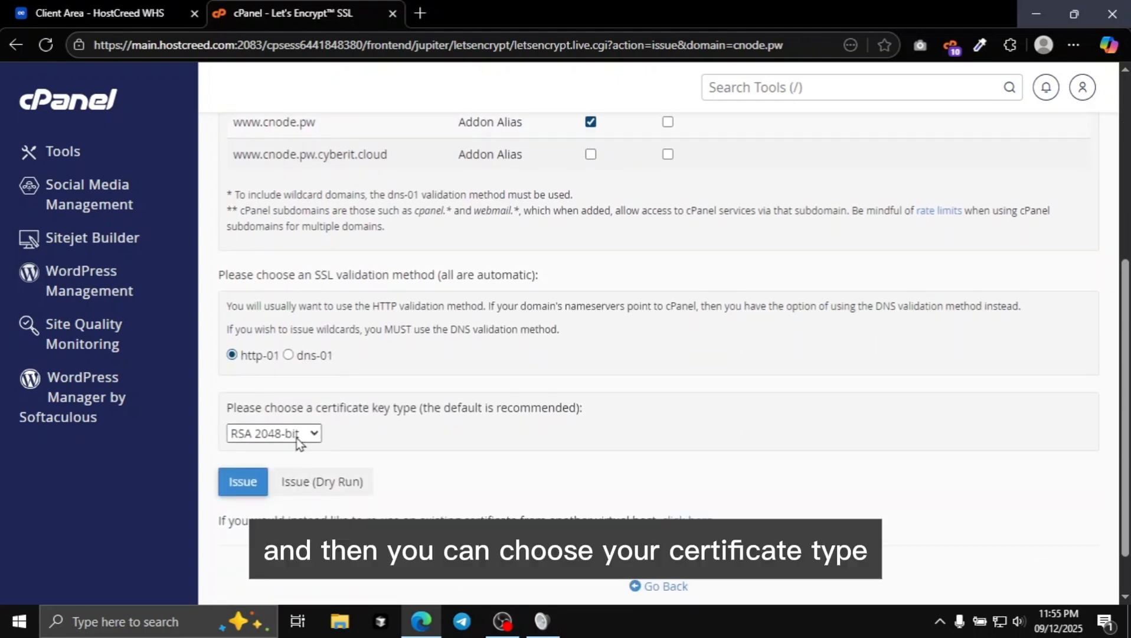
{"action": "left_click", "coordinate": [313, 433]}
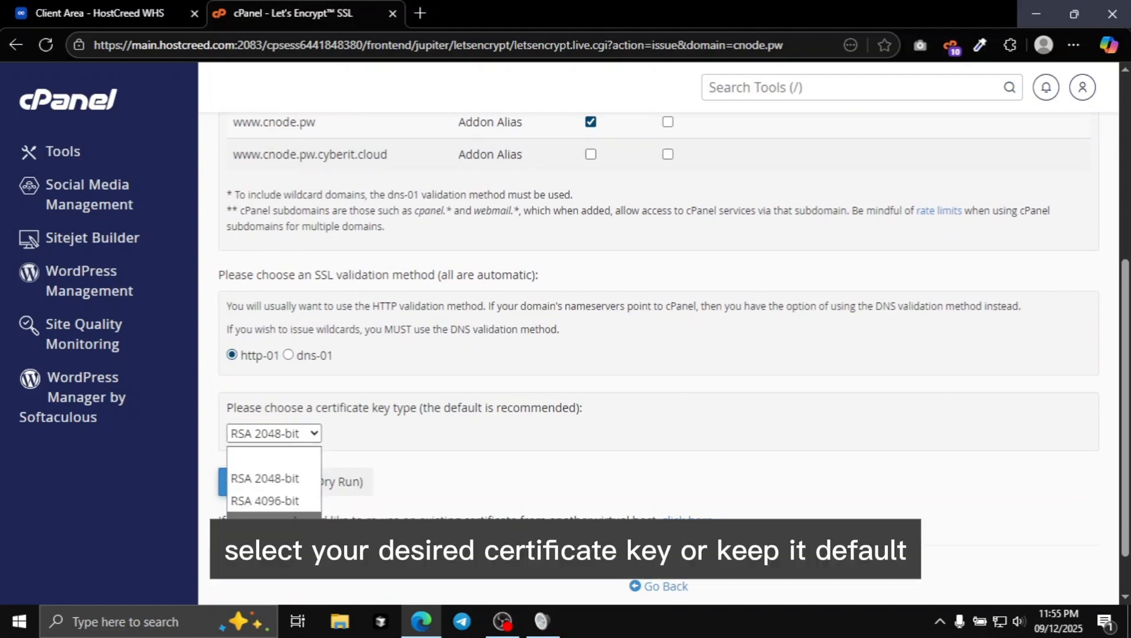
{"action": "left_click", "coordinate": [425, 428]}
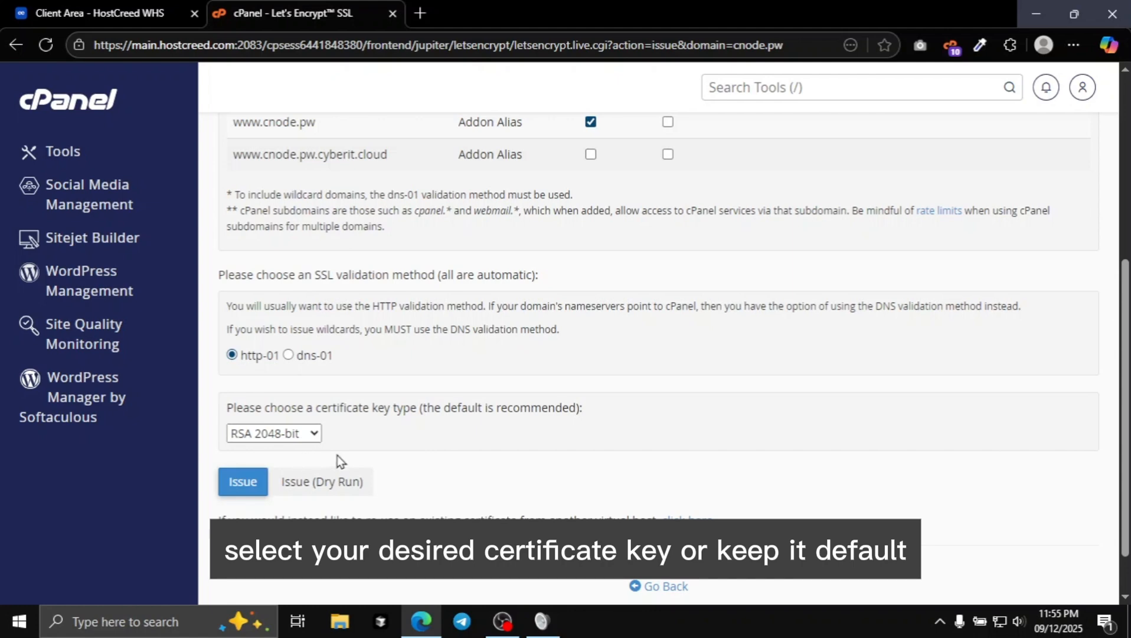
{"action": "left_click", "coordinate": [235, 491]}
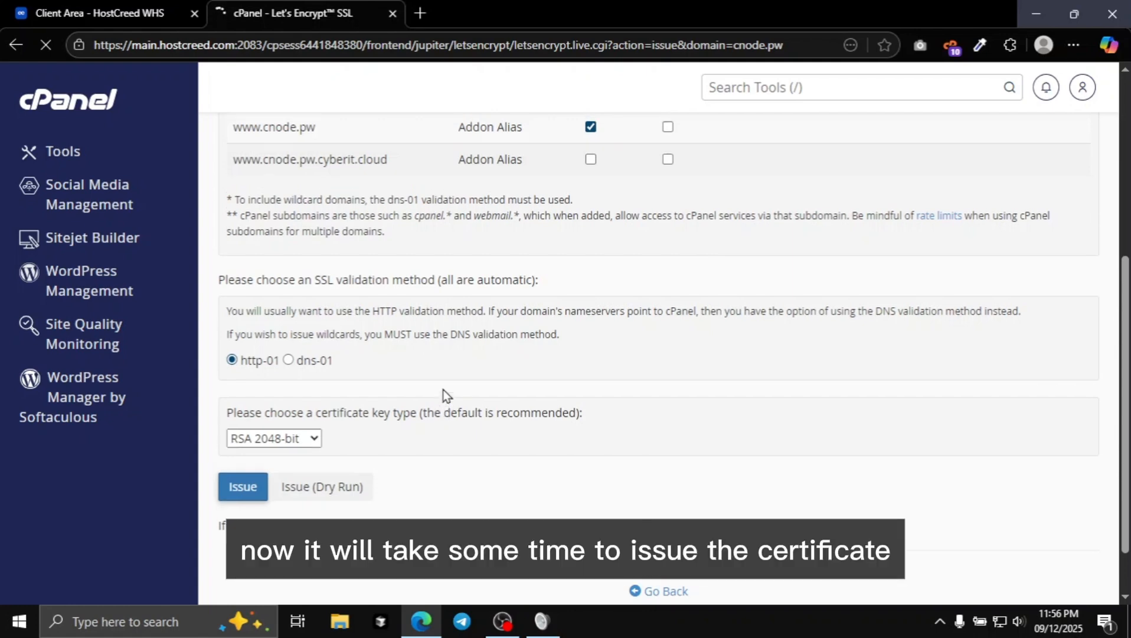
{"action": "scroll", "coordinate": [444, 389], "scroll_direction": "down", "scroll_amount": 5}
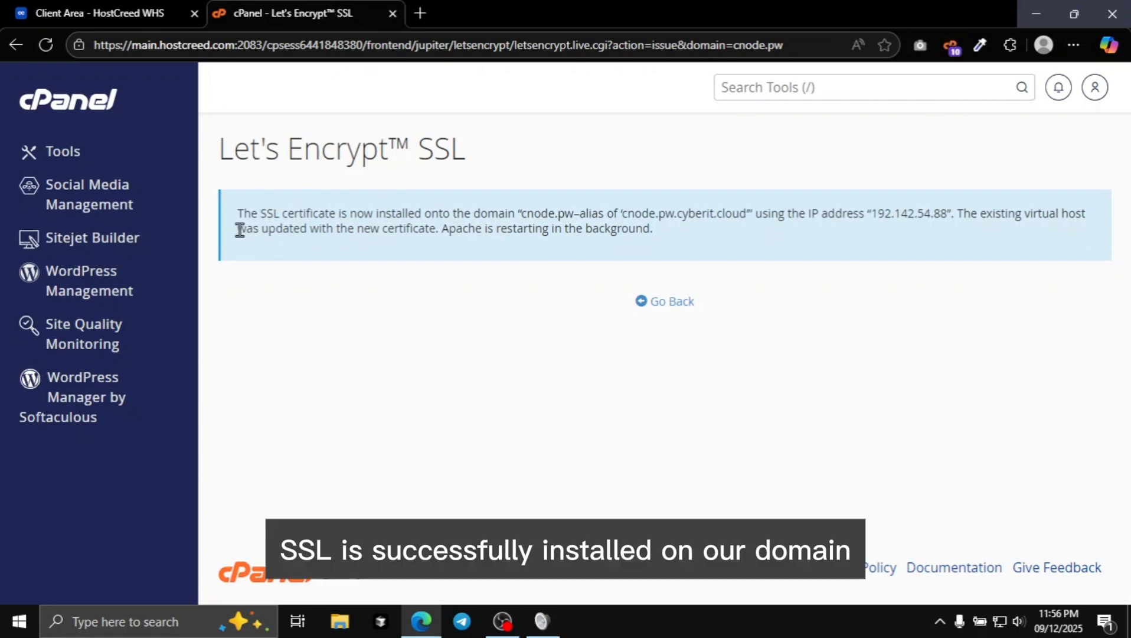
Review the certificate installation message and return to the cPanel Tools page.
{"action": "left_click_drag", "start_coordinate": [228, 212], "coordinate": [738, 230]}
{"action": "left_click", "coordinate": [670, 237]}
{"action": "left_click", "coordinate": [101, 109]}
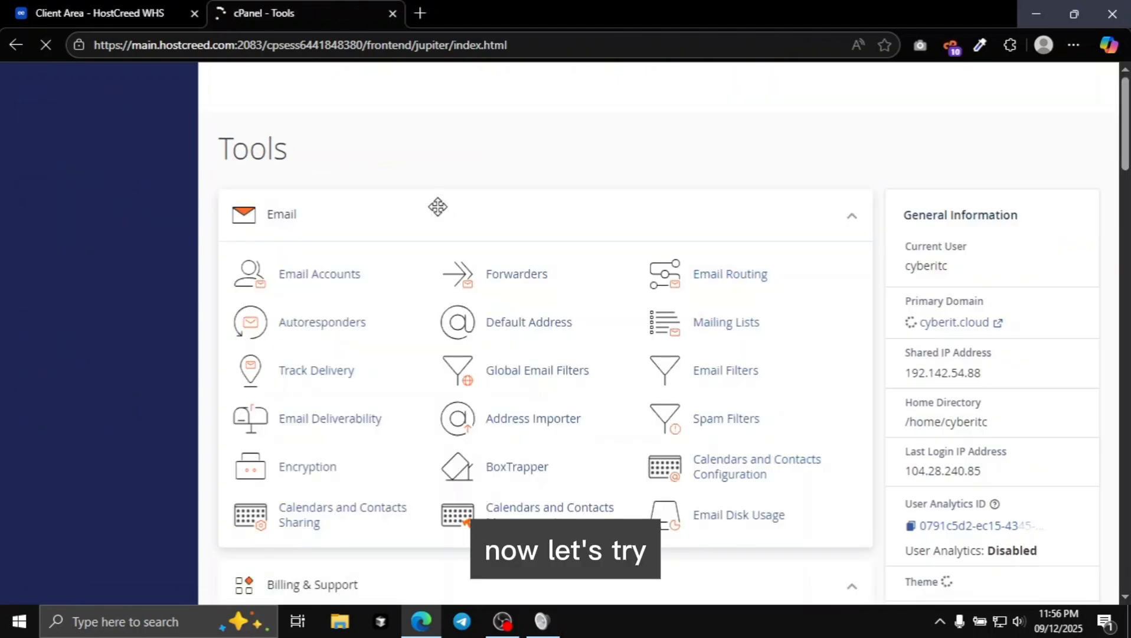
Open cnode.pw in a new browser tab to check its connection security.
{"action": "left_click", "coordinate": [420, 12]}
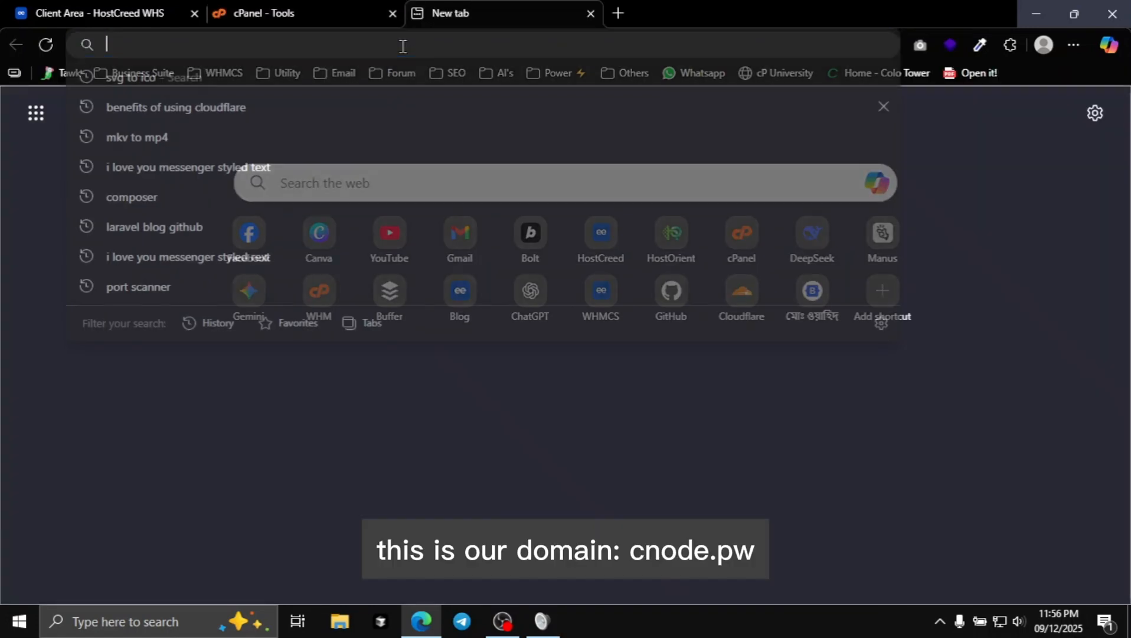
{"action": "type", "text": "c"}
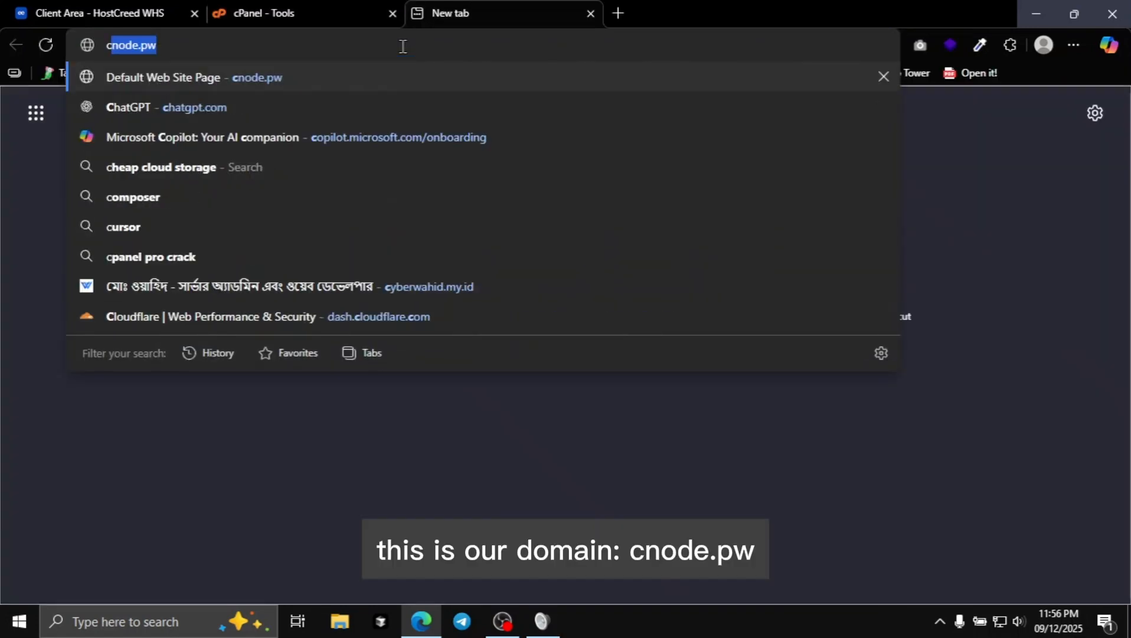
{"action": "type", "text": "node.pw"}
{"action": "key", "text": "Return"}
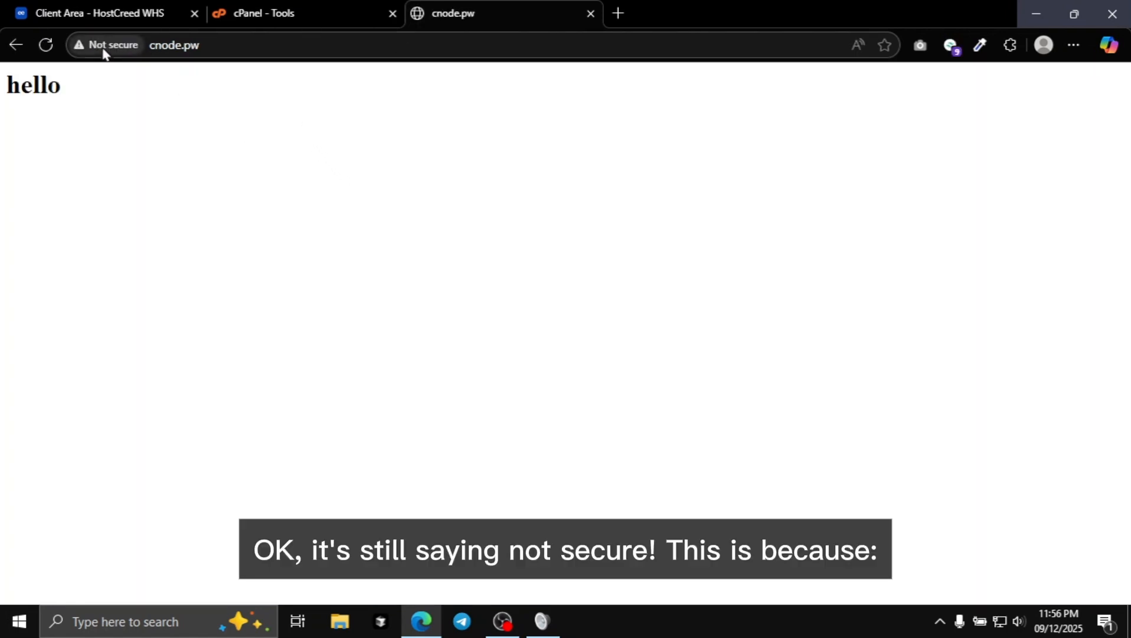
{"action": "left_click", "coordinate": [288, 45]}
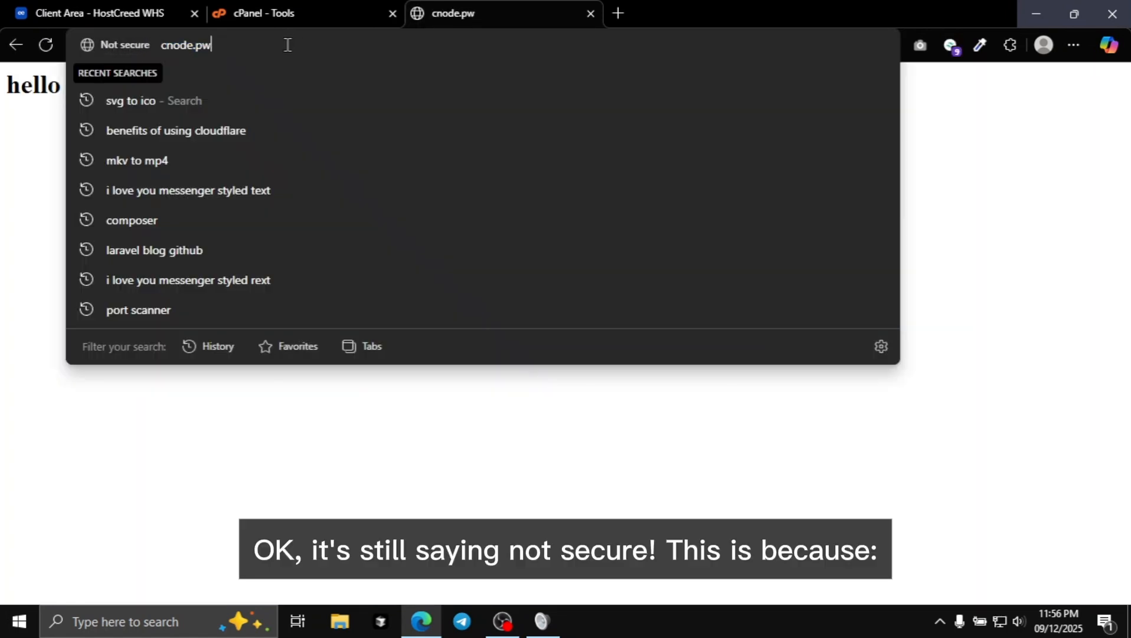
{"action": "left_click", "coordinate": [162, 47]}
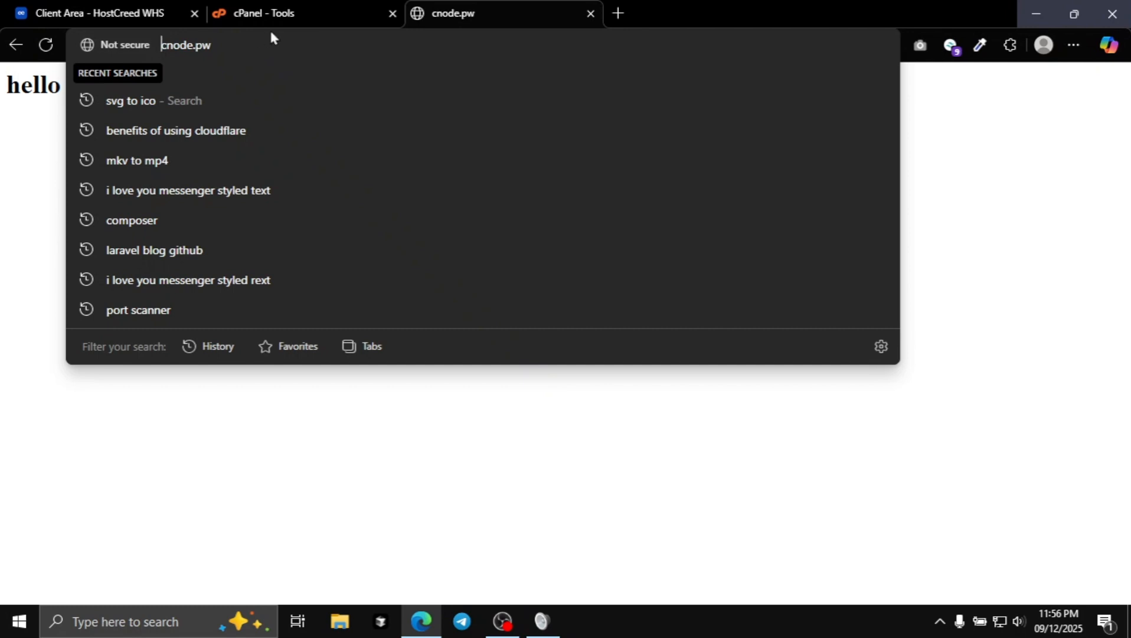
{"action": "type", "text": "ht"}
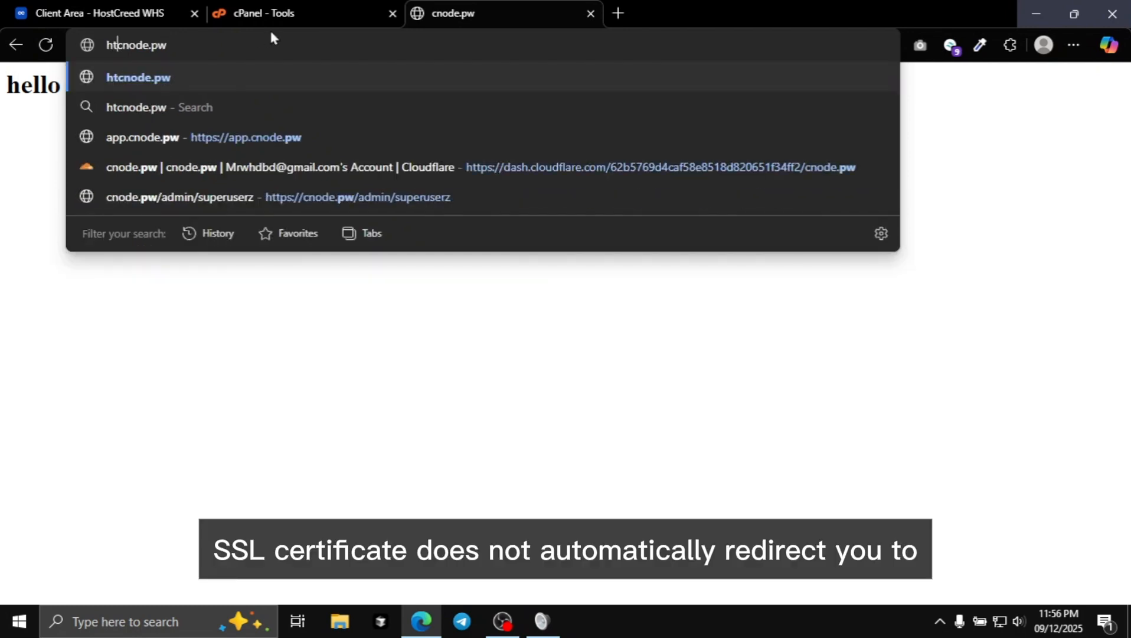
{"action": "type", "text": "tps"}
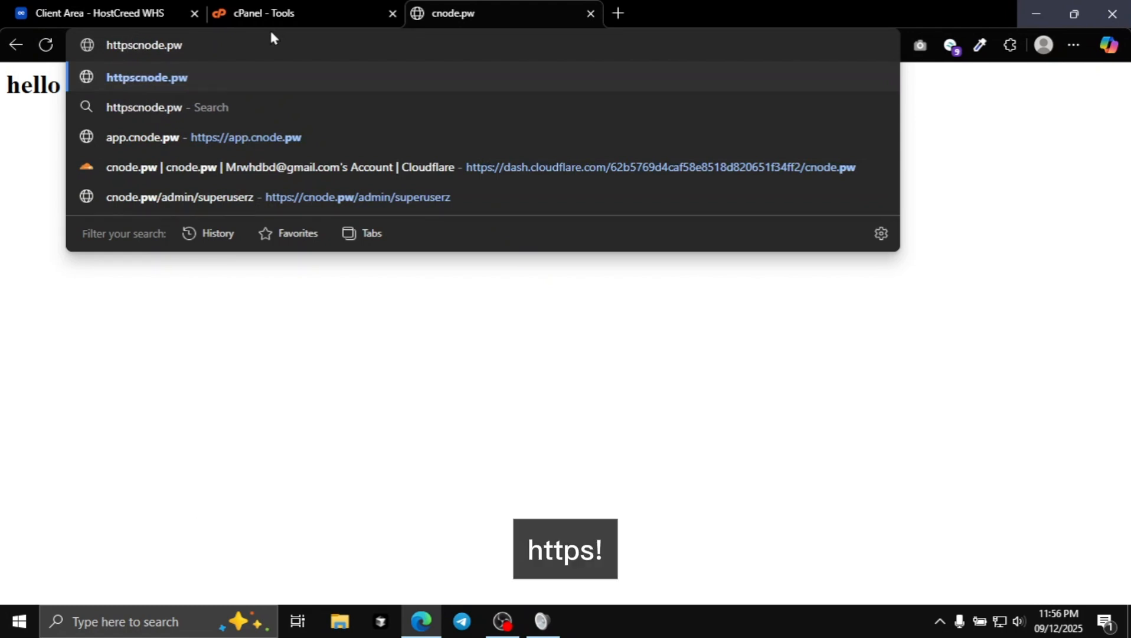
{"action": "key", "text": "BackSpace"}
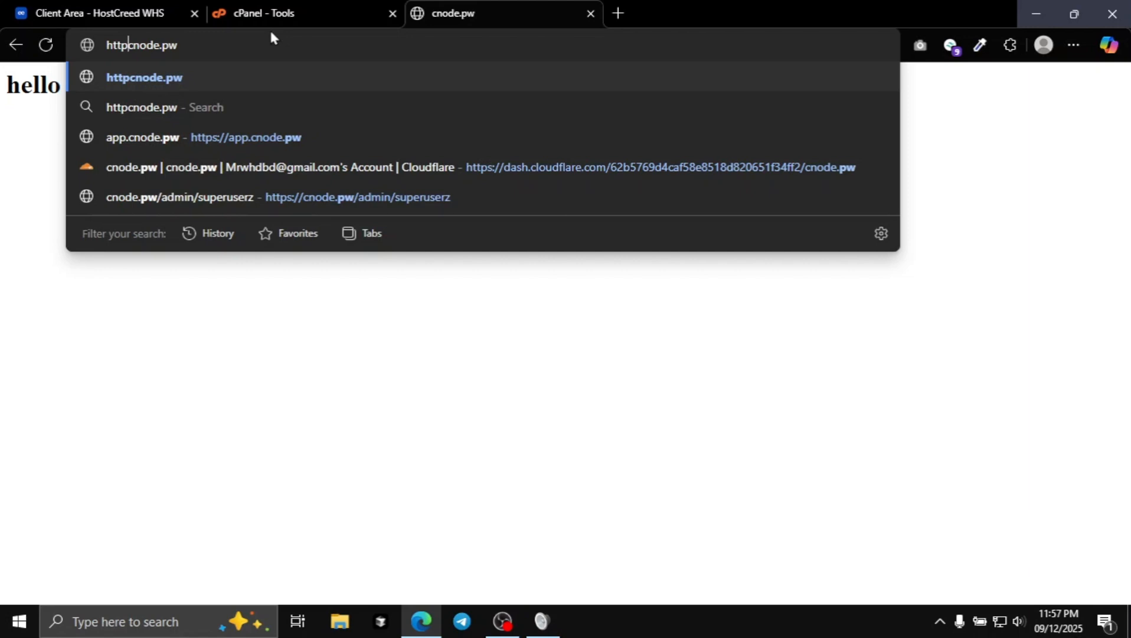
{"action": "type", "text": "s://"}
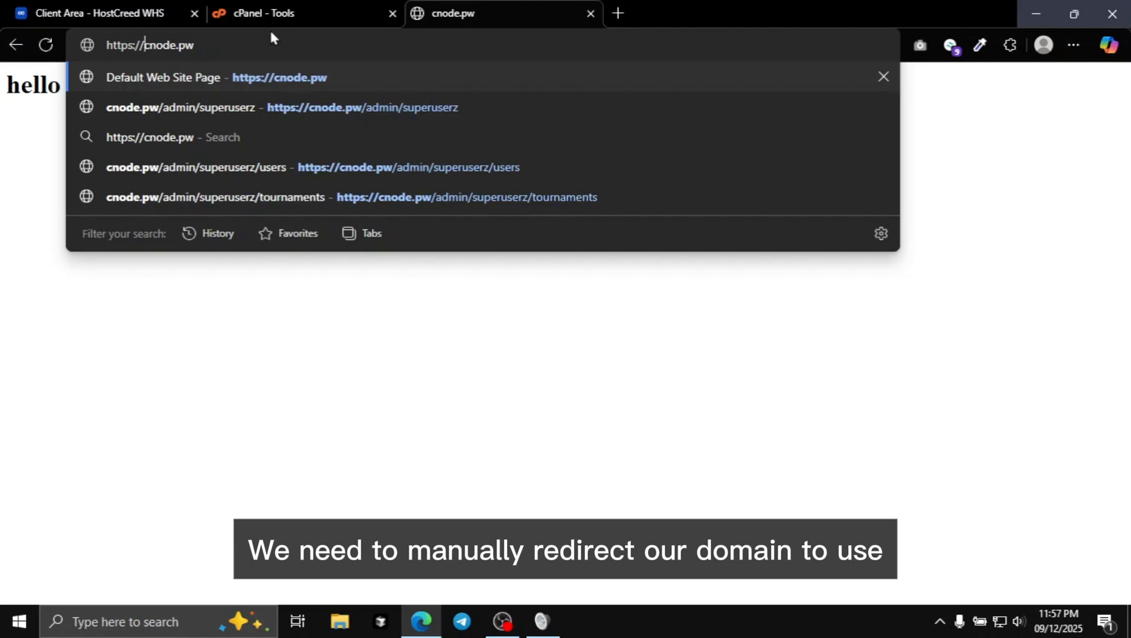
{"action": "key", "text": "Return"}
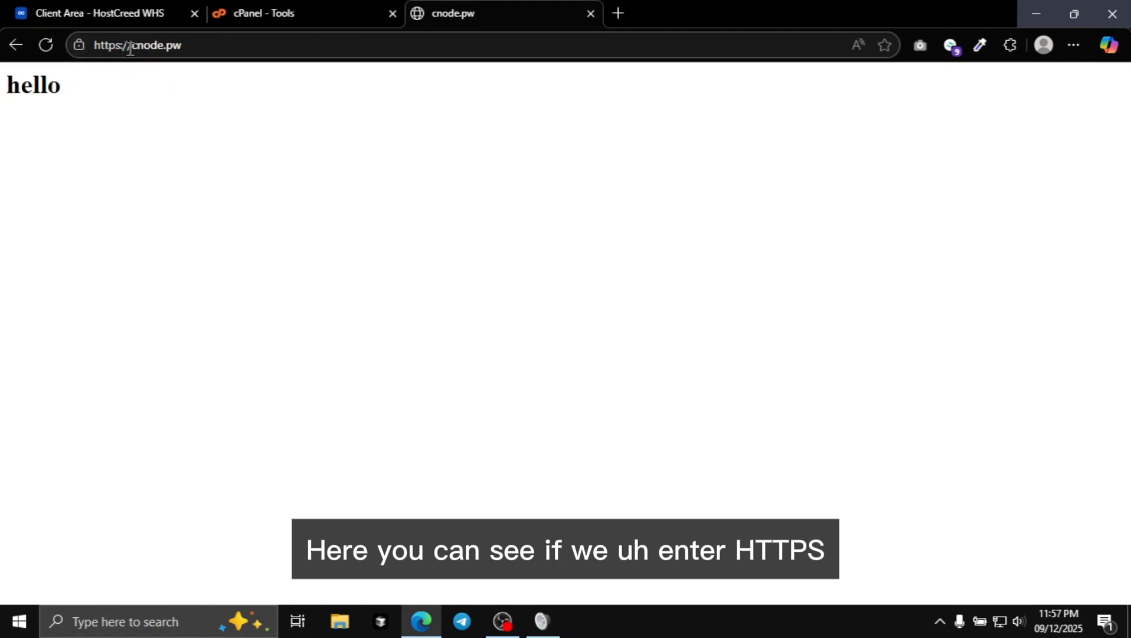
{"action": "left_click", "coordinate": [78, 45]}
{"action": "left_click", "coordinate": [173, 259]}
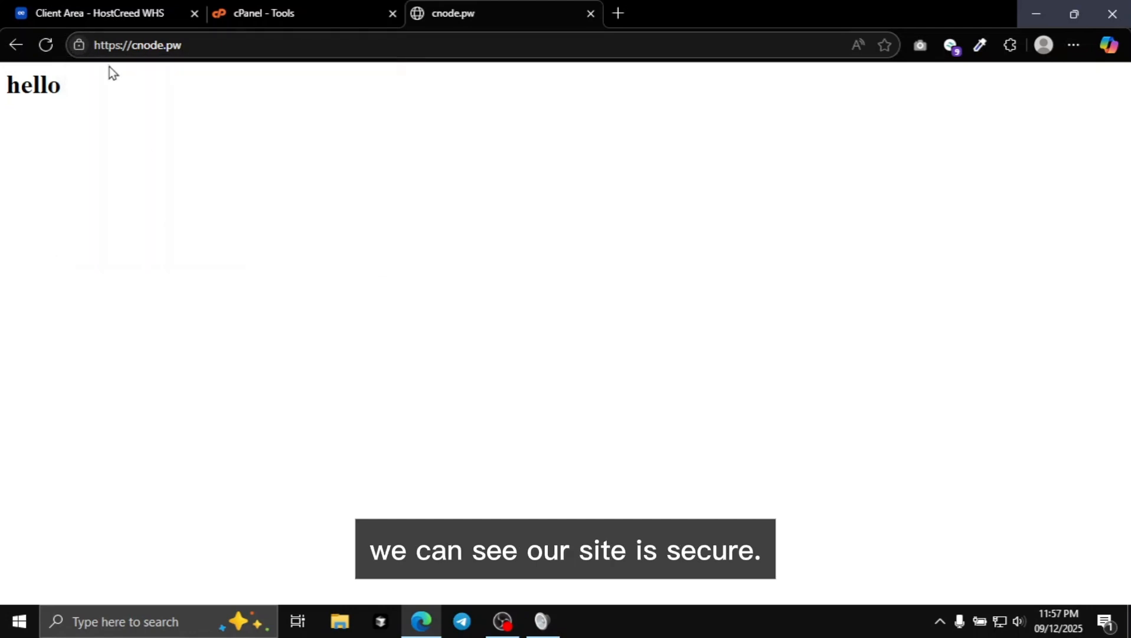
Load the plain http version of cnode.pw to compare its connection security.
{"action": "left_click", "coordinate": [233, 49]}
{"action": "left_click", "coordinate": [200, 49]}
{"action": "left_click", "coordinate": [134, 46]}
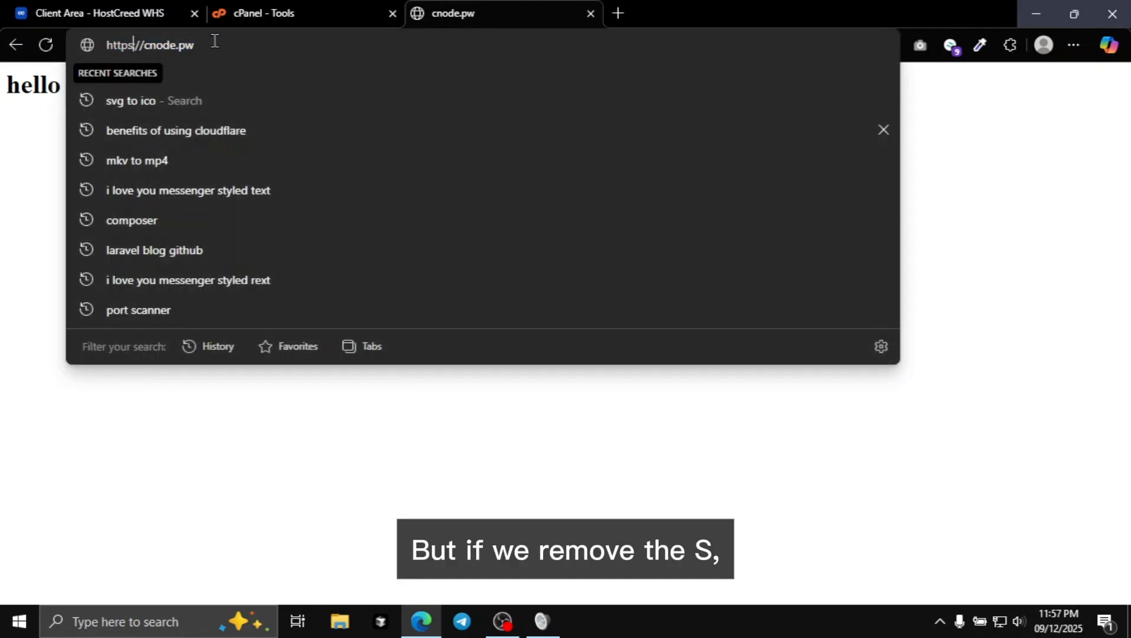
{"action": "key", "text": "BackSpace"}
{"action": "key", "text": "Return"}
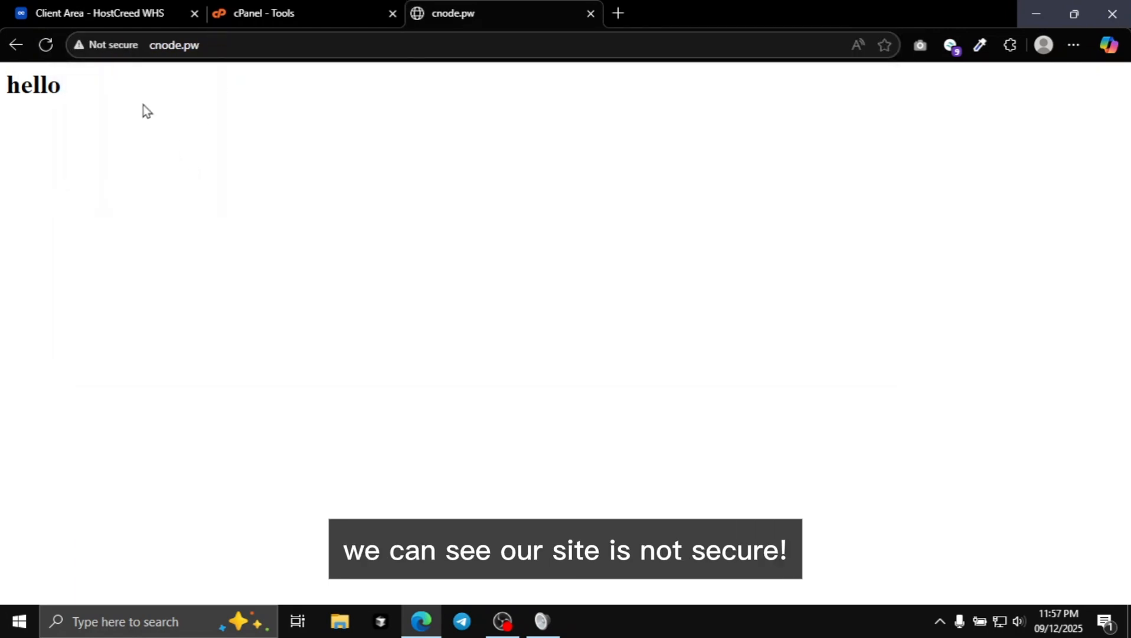
{"action": "left_click", "coordinate": [186, 46]}
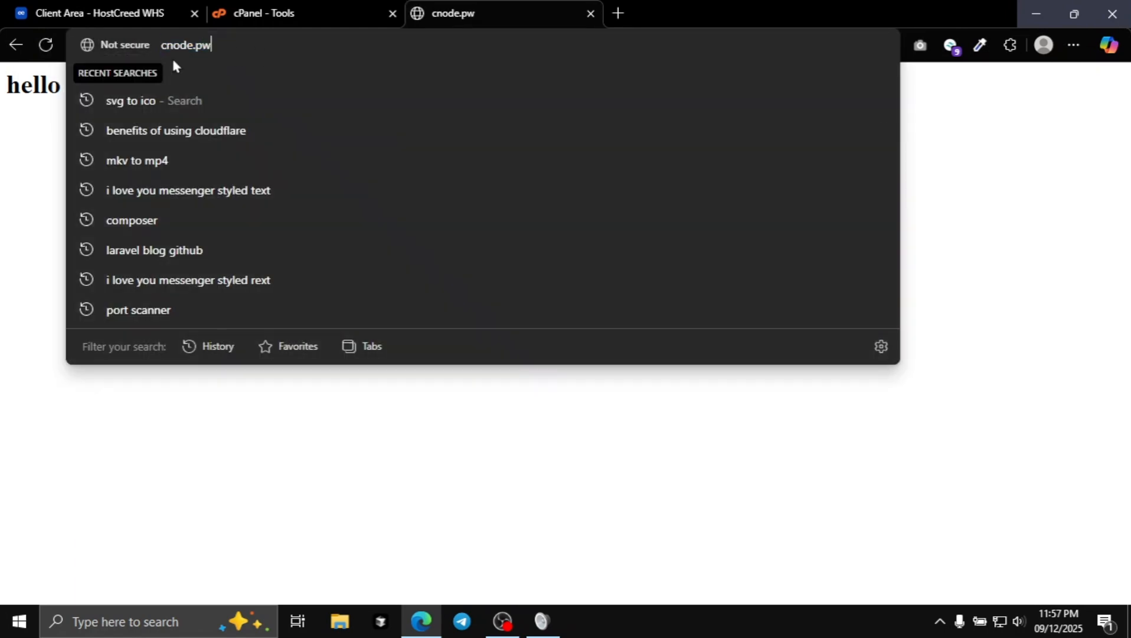
Return to the cPanel Tools page and open Redirects from the Domains section.
{"action": "left_click", "coordinate": [308, 8]}
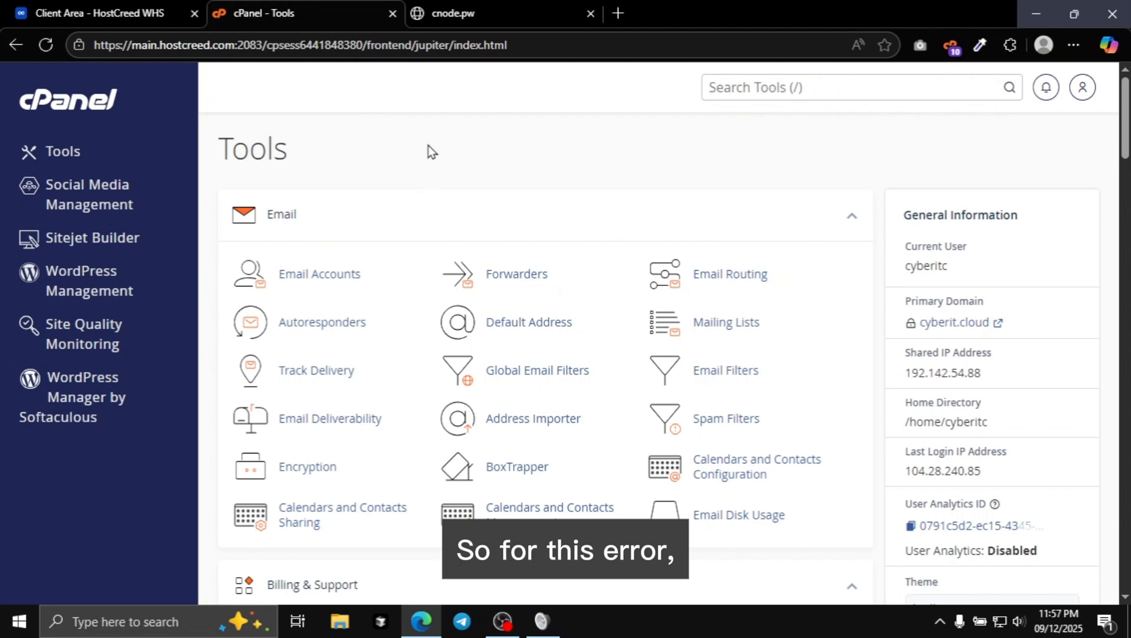
{"action": "scroll", "coordinate": [472, 266], "scroll_direction": "down", "scroll_amount": 10}
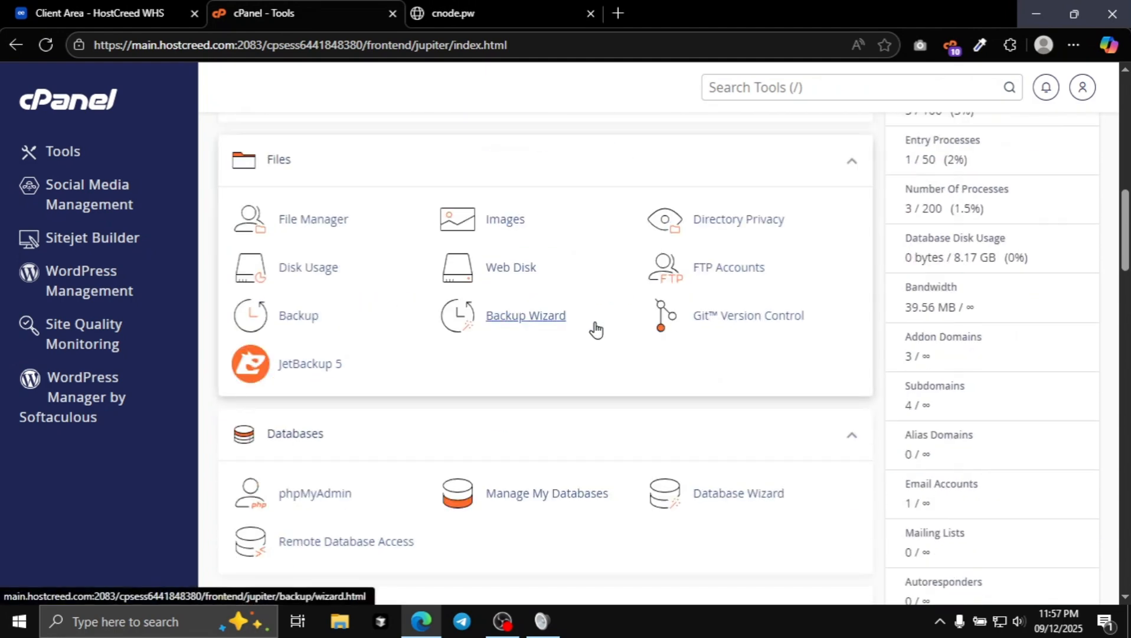
{"action": "scroll", "coordinate": [504, 378], "scroll_direction": "down", "scroll_amount": 5}
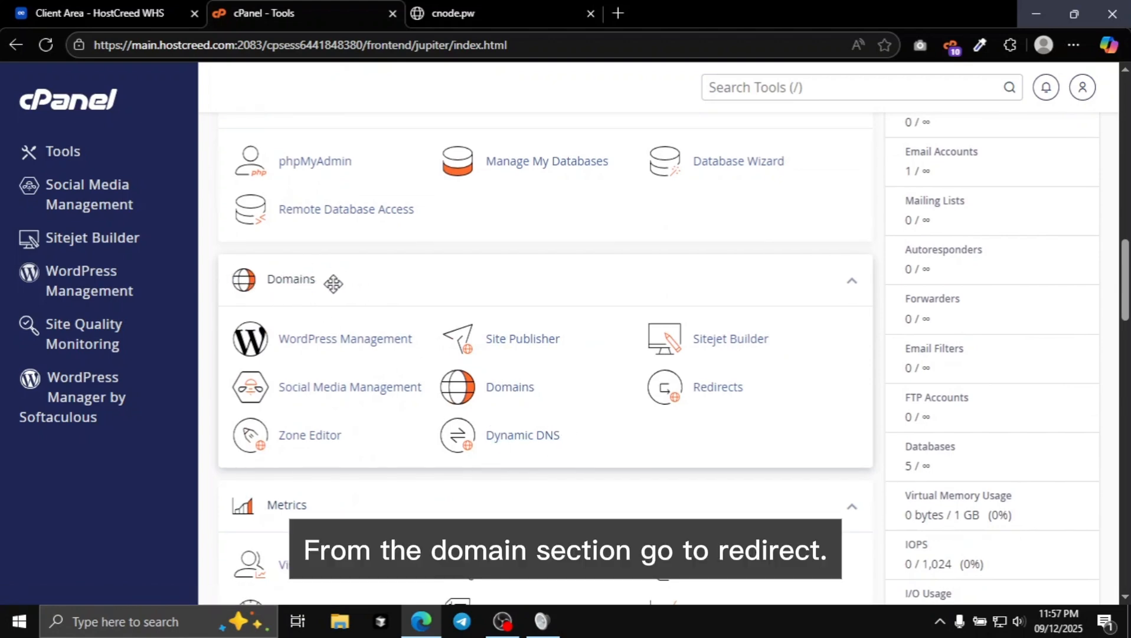
{"action": "left_click", "coordinate": [723, 389]}
Go back to the https version of cnode.pw, copy its URL, and return to the cPanel Redirects page.
{"action": "left_click", "coordinate": [497, 9]}
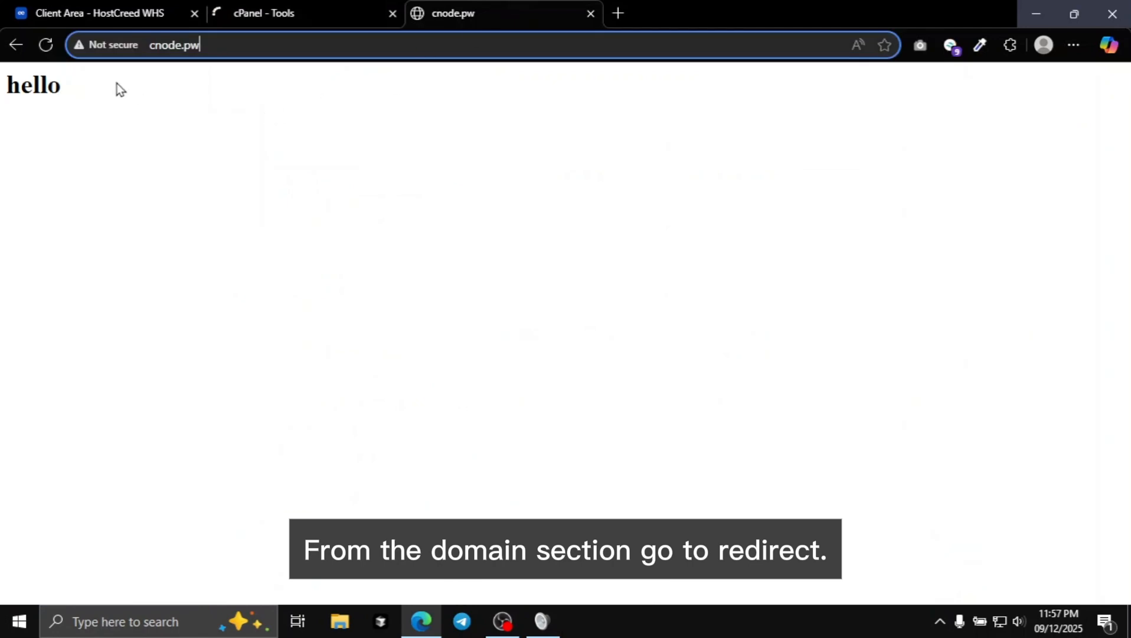
{"action": "left_click", "coordinate": [26, 45]}
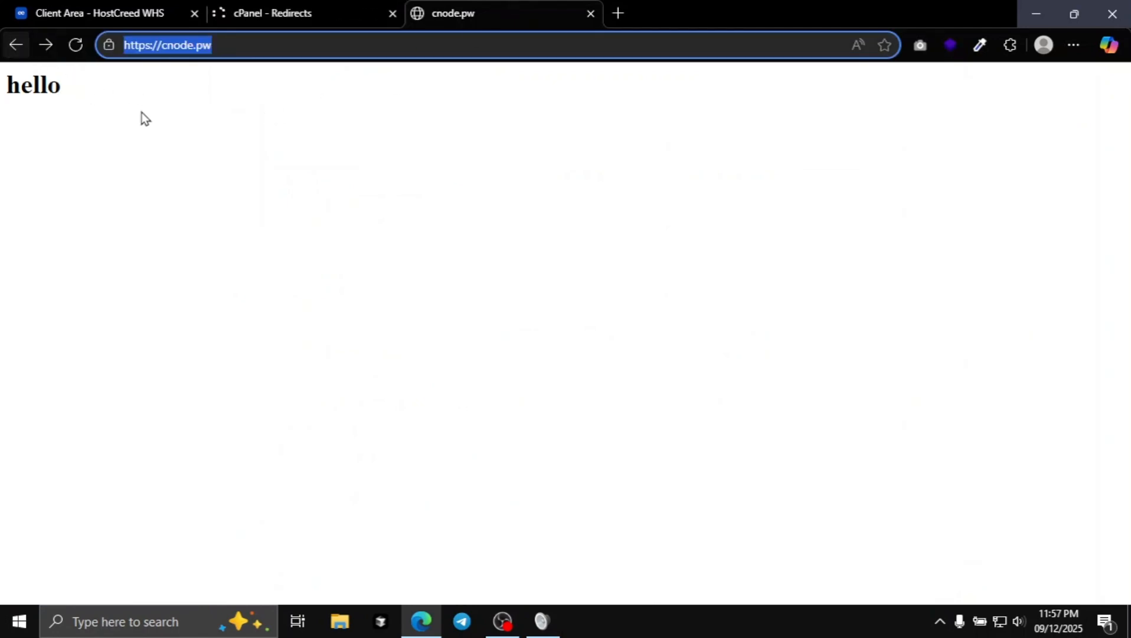
{"action": "right_click", "coordinate": [170, 51]}
{"action": "left_click", "coordinate": [238, 201]}
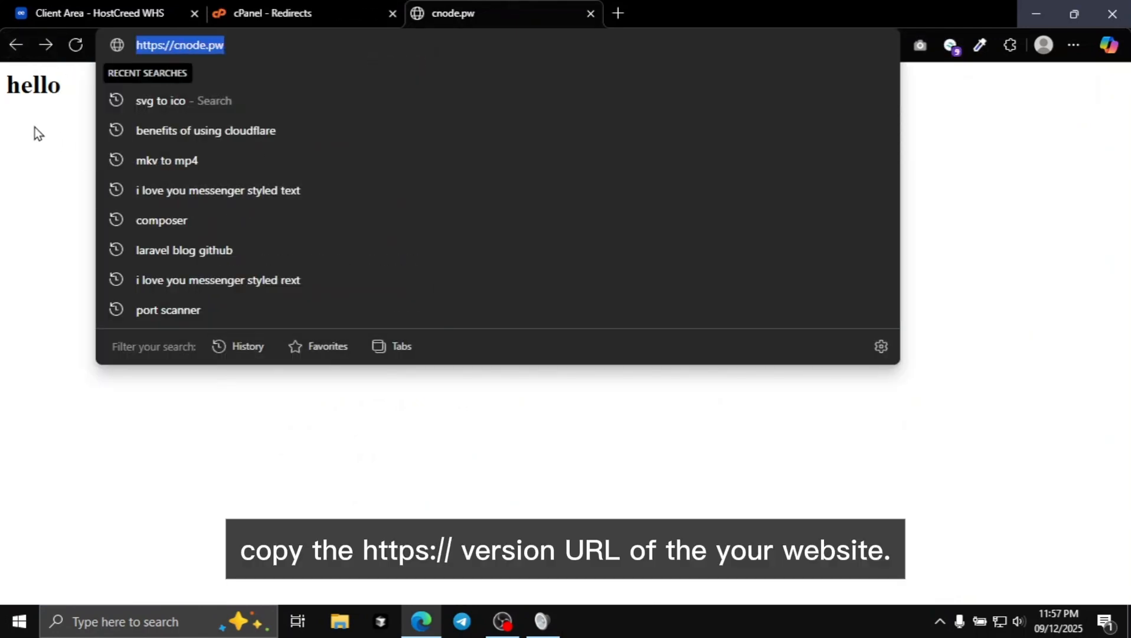
{"action": "left_click", "coordinate": [34, 127]}
{"action": "left_click", "coordinate": [301, 11]}
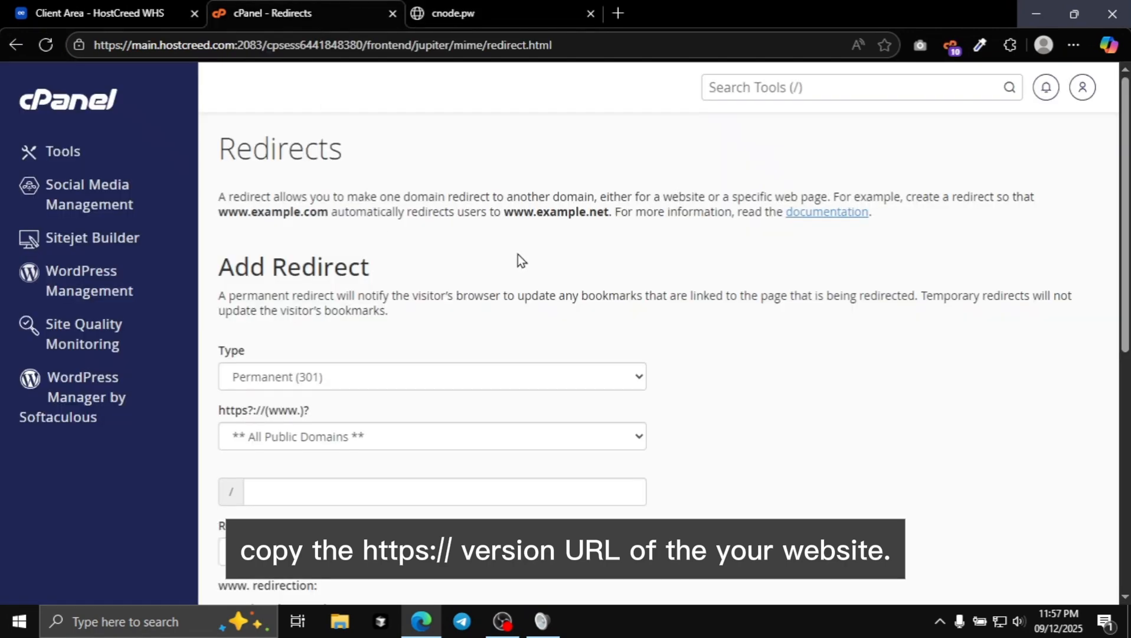
Select cnode.pw as the domain to redirect in the Add Redirect form.
{"action": "left_click", "coordinate": [480, 7]}
{"action": "left_click", "coordinate": [296, 22]}
{"action": "scroll", "coordinate": [373, 235], "scroll_direction": "down", "scroll_amount": 4}
{"action": "scroll", "coordinate": [326, 235], "scroll_direction": "up", "scroll_amount": 4}
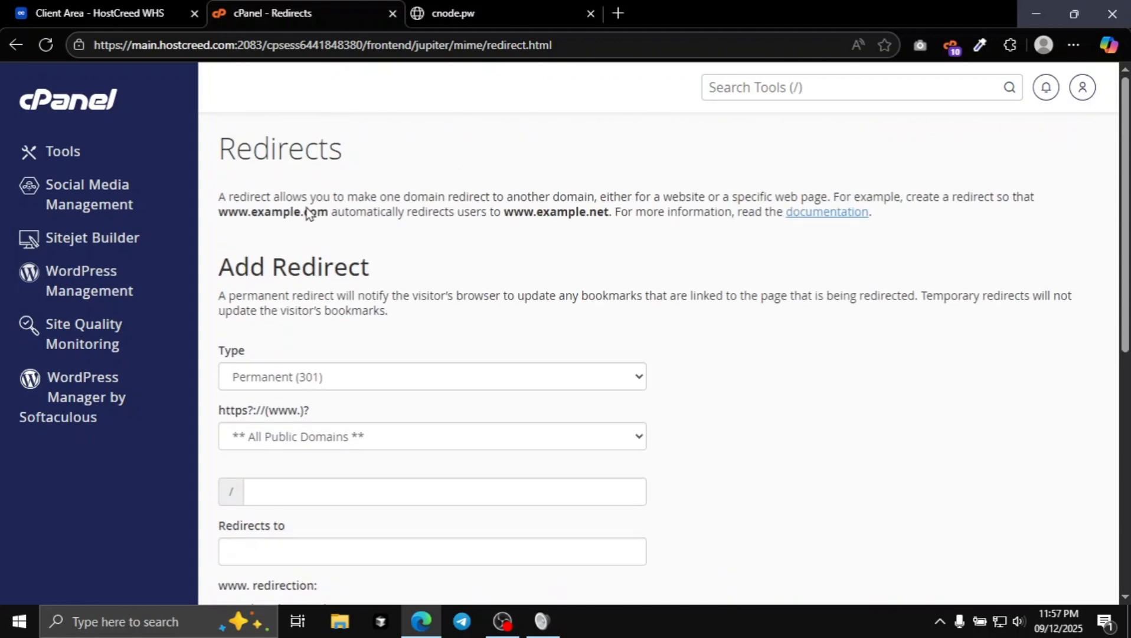
{"action": "left_click_drag", "start_coordinate": [210, 154], "coordinate": [506, 147]}
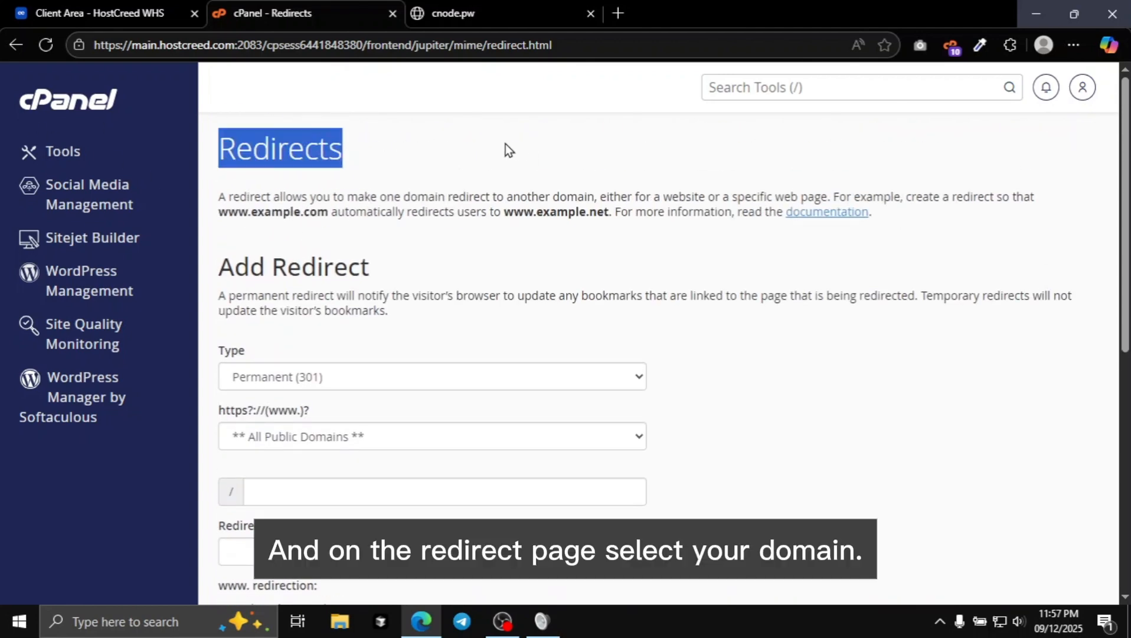
{"action": "scroll", "coordinate": [426, 250], "scroll_direction": "down", "scroll_amount": 3}
{"action": "scroll", "coordinate": [274, 263], "scroll_direction": "up", "scroll_amount": 1}
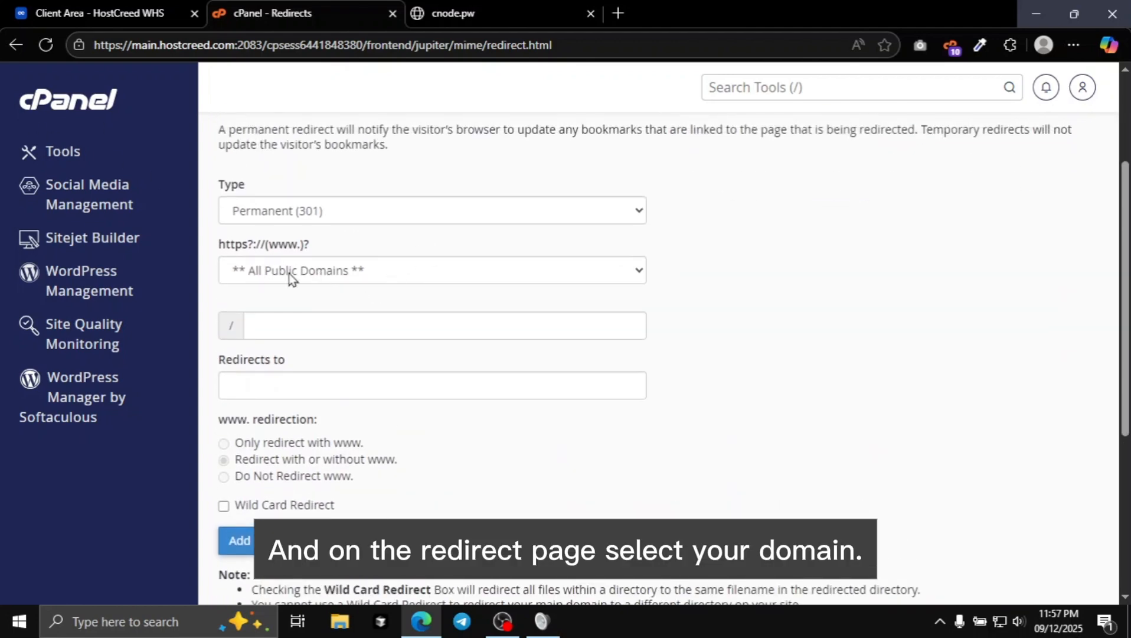
{"action": "left_click", "coordinate": [289, 273]}
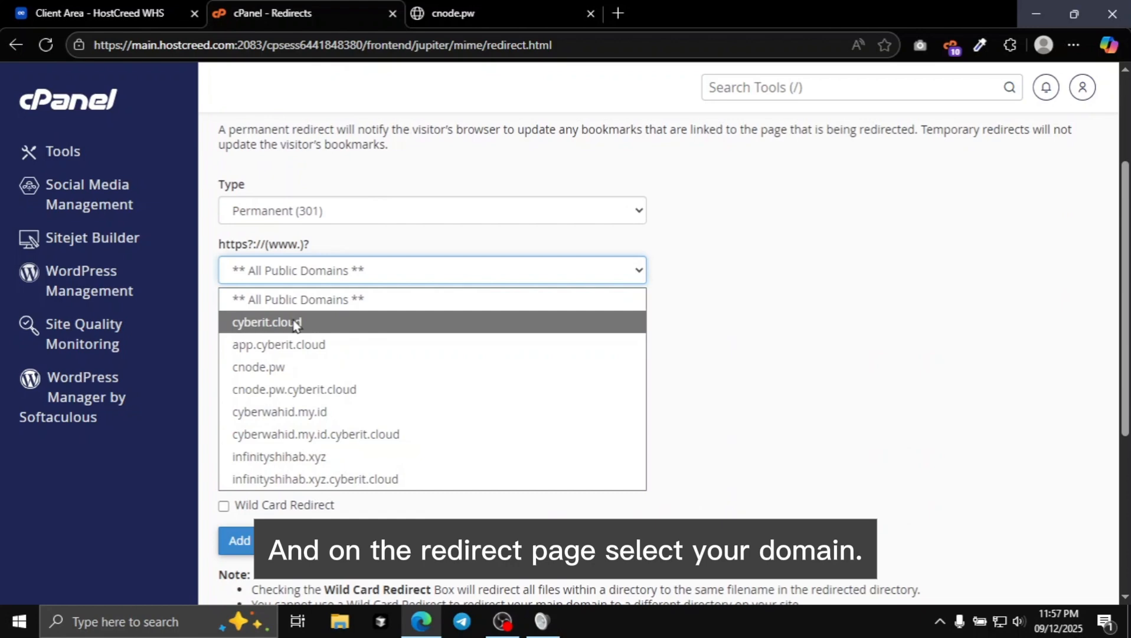
{"action": "left_click", "coordinate": [319, 372]}
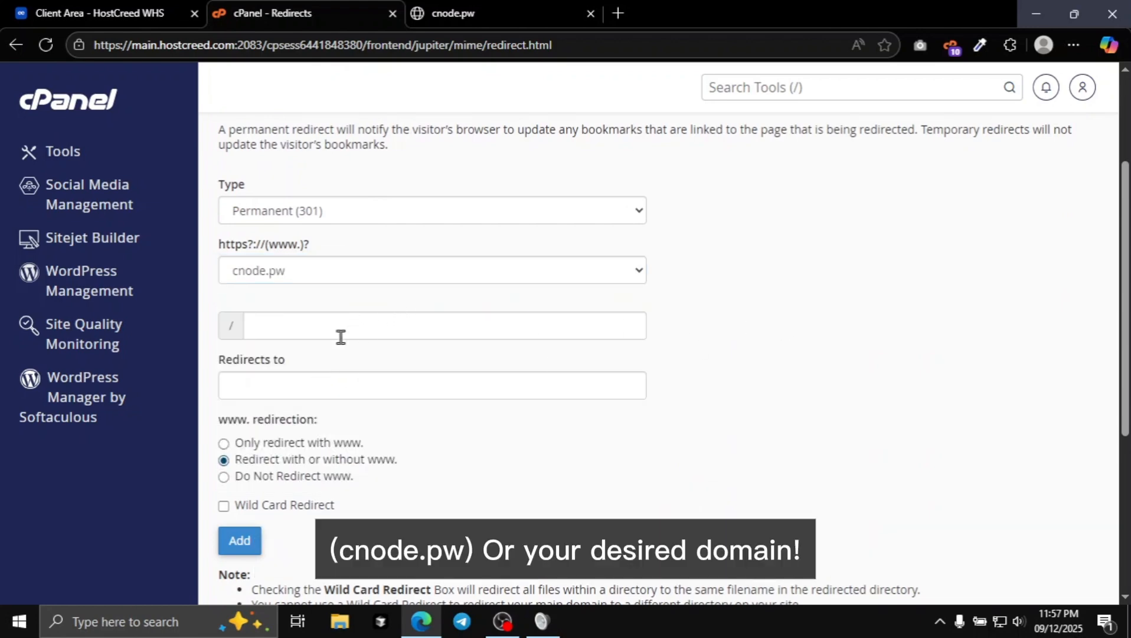
{"action": "left_click", "coordinate": [247, 384]}
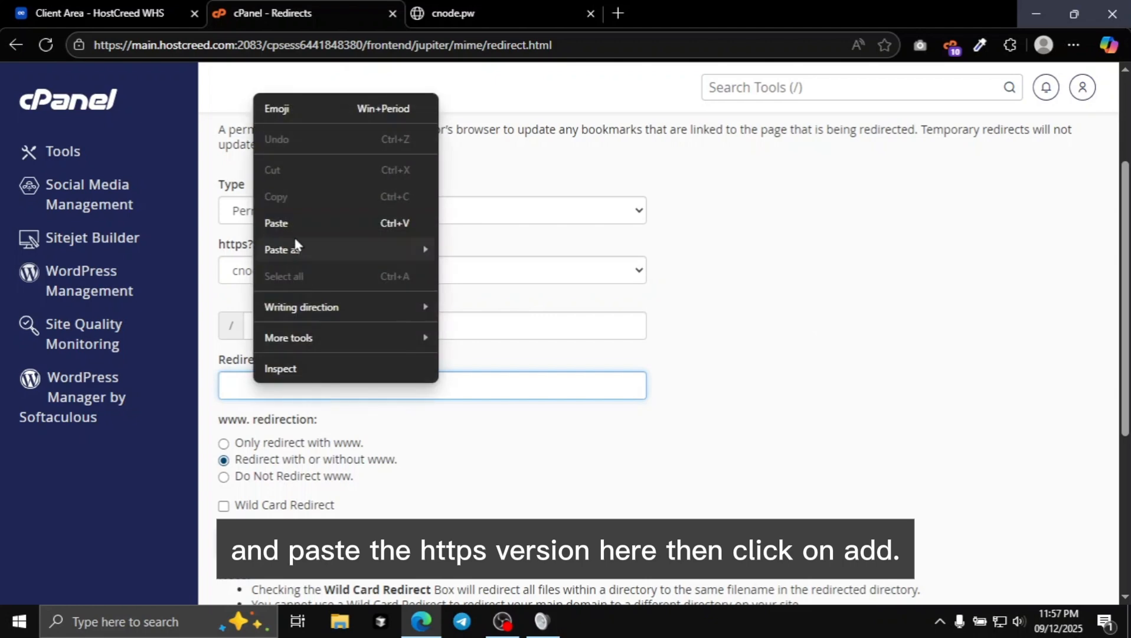
{"action": "left_click", "coordinate": [283, 223]}
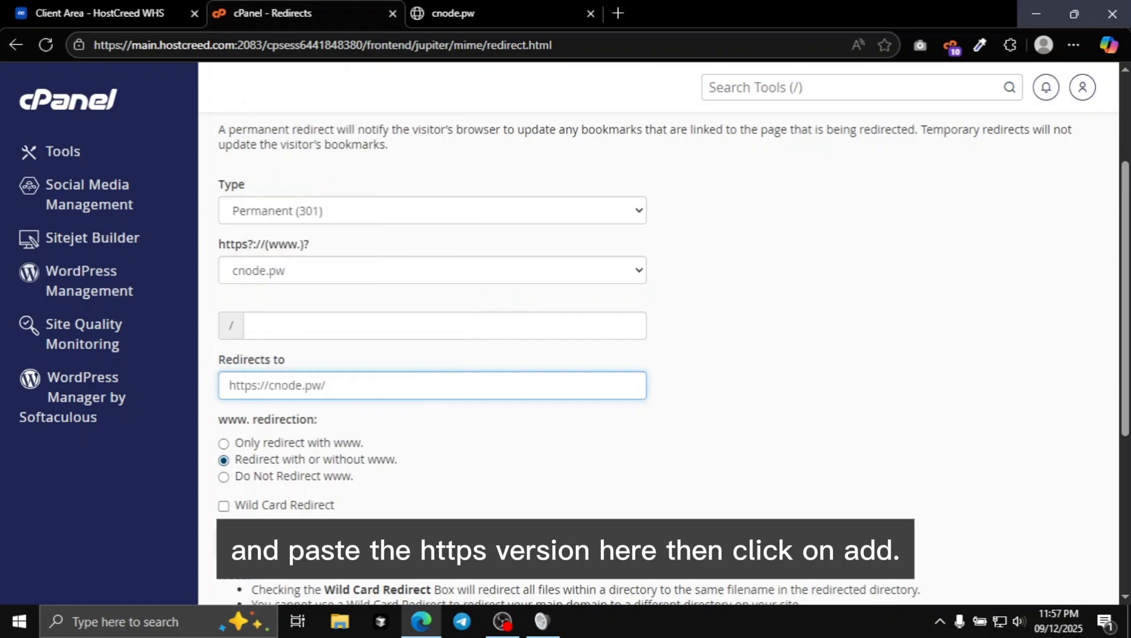
{"action": "left_click", "coordinate": [237, 542]}
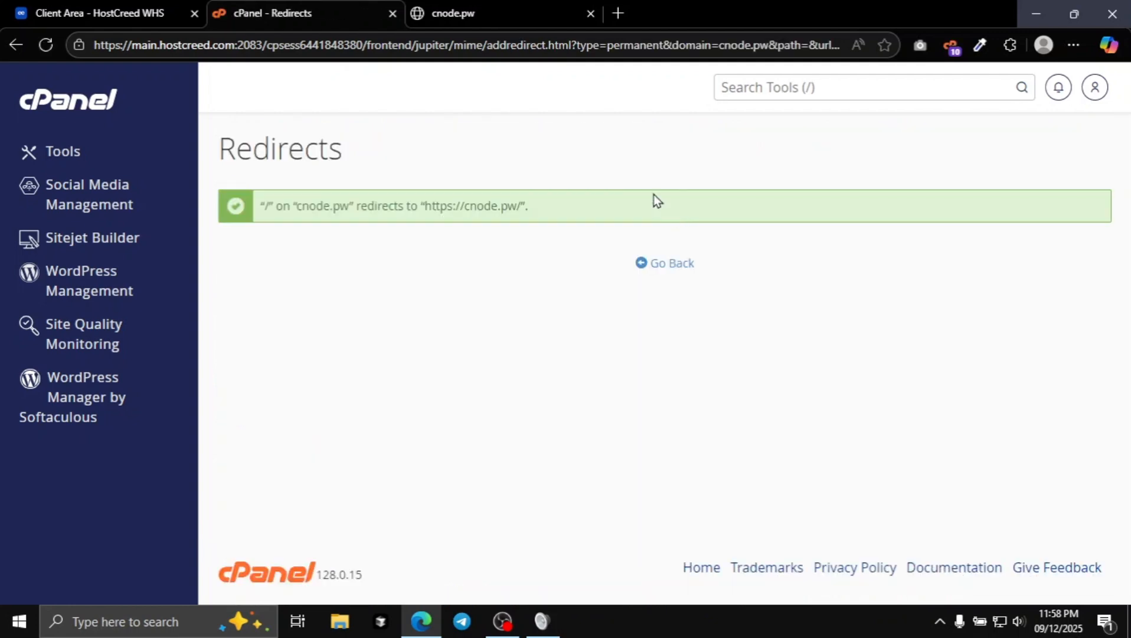
Reload cnode.pw in its browser tab to test the redirect to https.
{"action": "left_click", "coordinate": [472, 10]}
{"action": "left_click", "coordinate": [47, 47]}
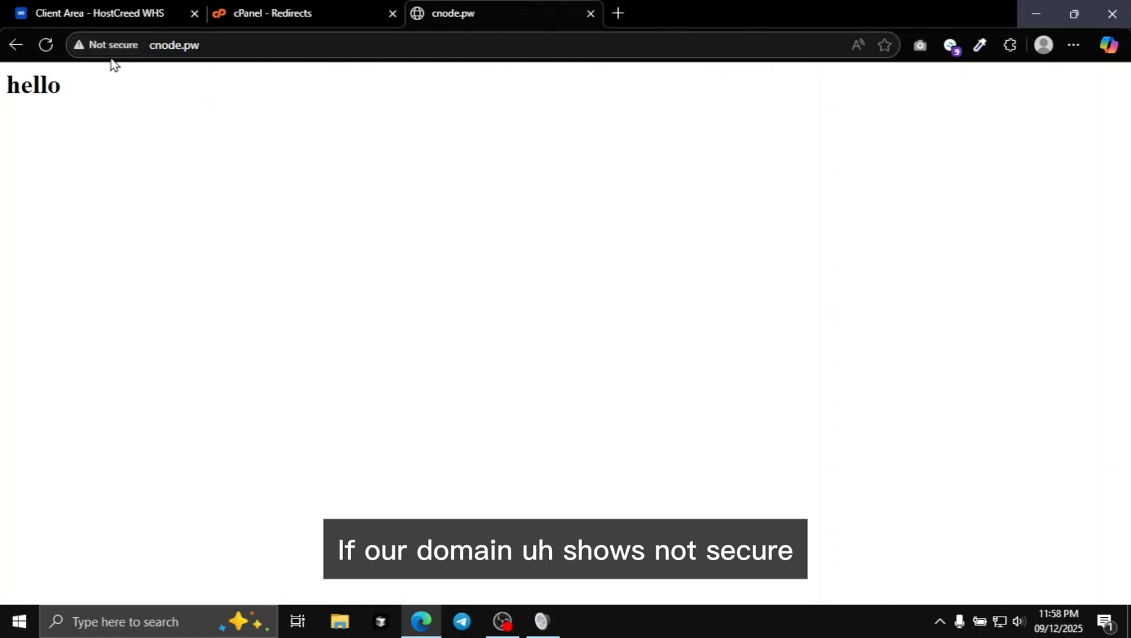
{"action": "left_click", "coordinate": [45, 46]}
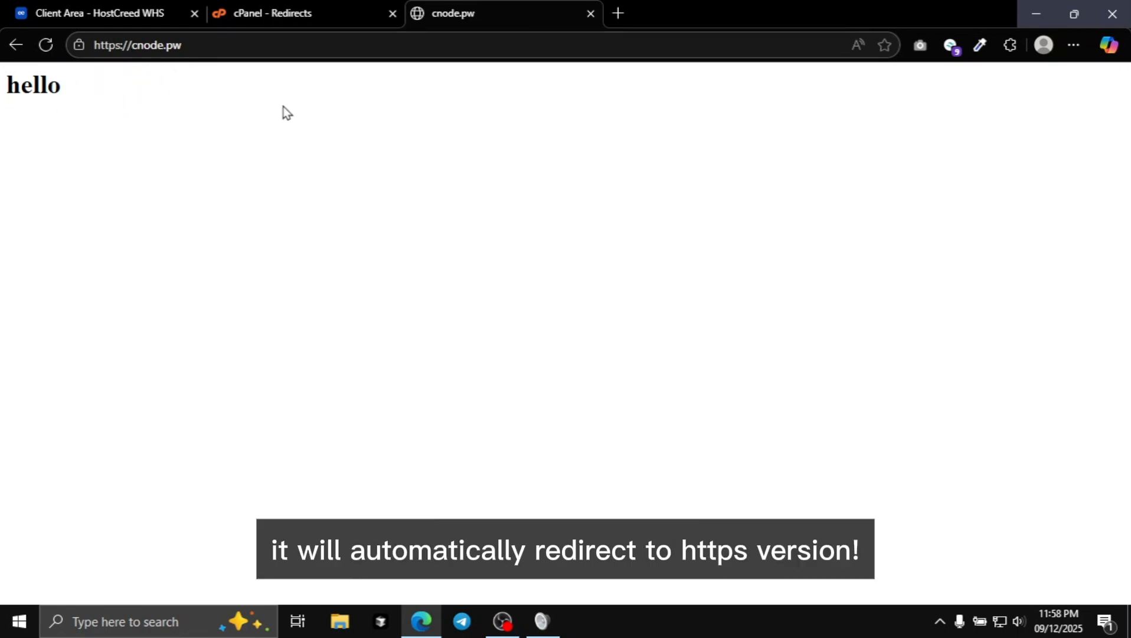
Return cPanel to the Tools page and close the cnode.pw tab.
{"action": "left_click", "coordinate": [302, 9]}
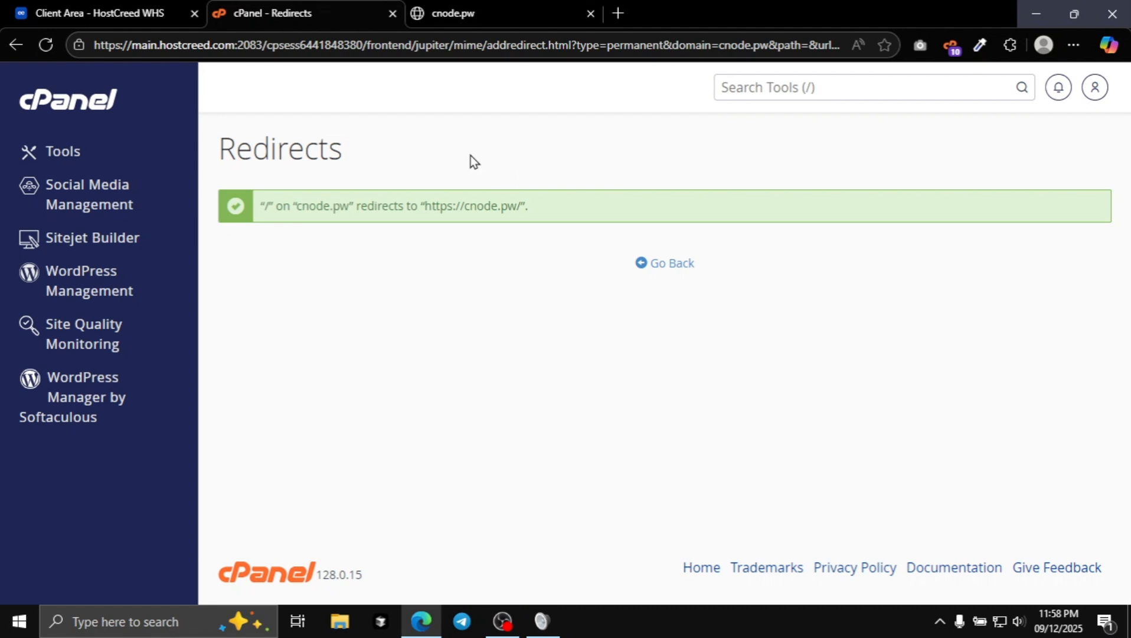
{"action": "left_click", "coordinate": [107, 145]}
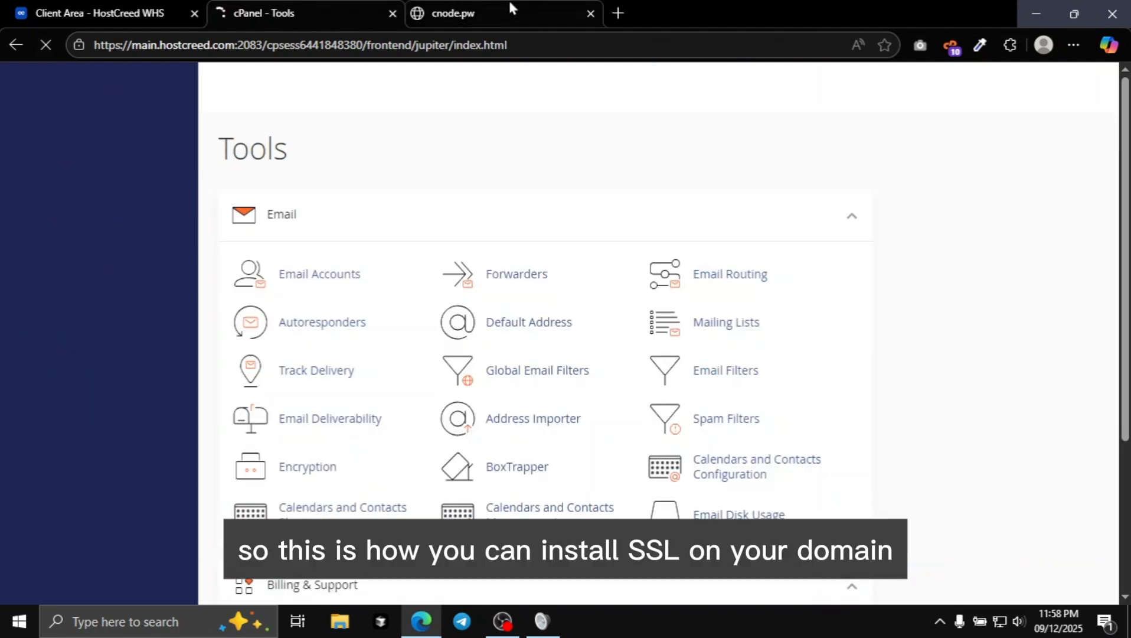
{"action": "left_click", "coordinate": [485, 12]}
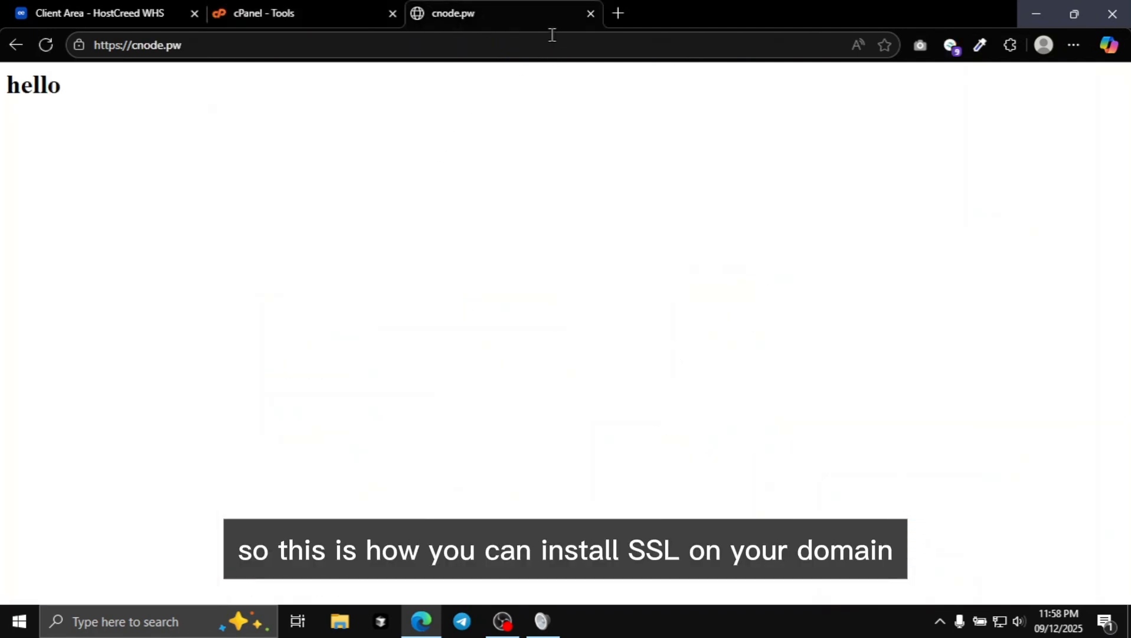
{"action": "left_click", "coordinate": [590, 13]}
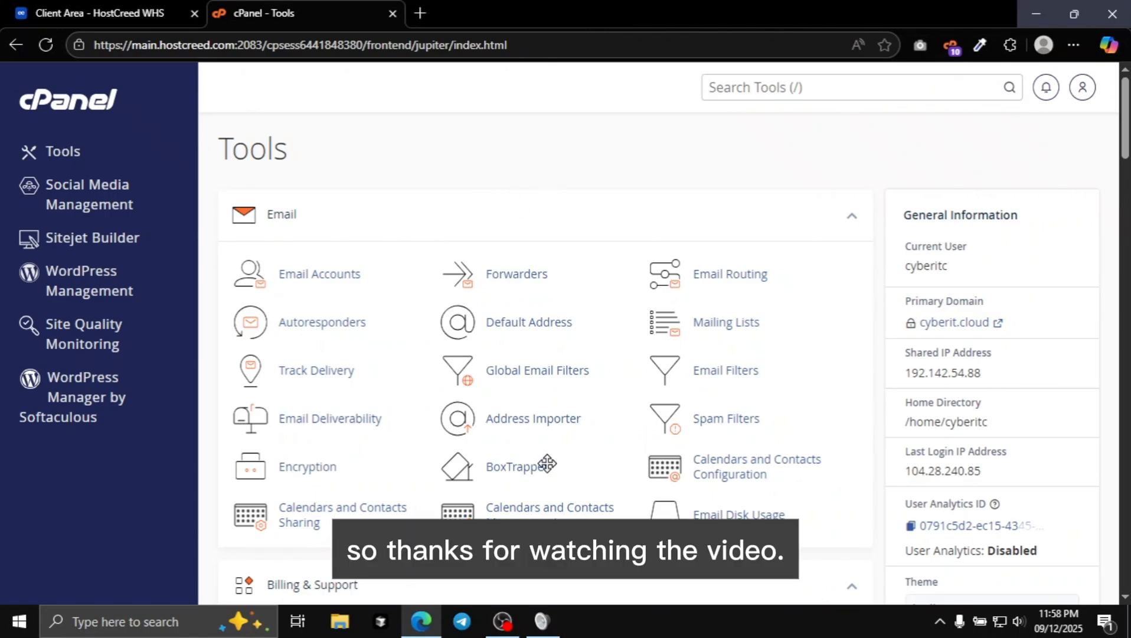